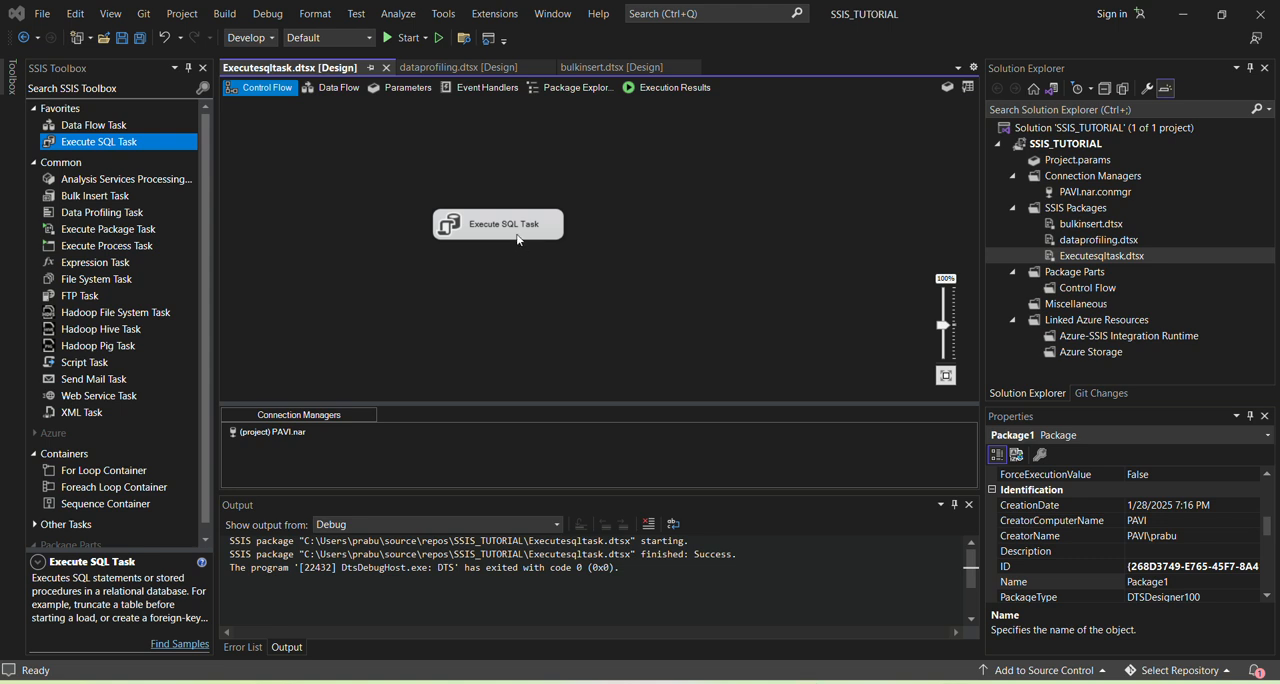
# Step: Review the SQL statement of the Execute SQL Task and close the task editor without changing anything
pyautogui.doubleClick(508, 232)
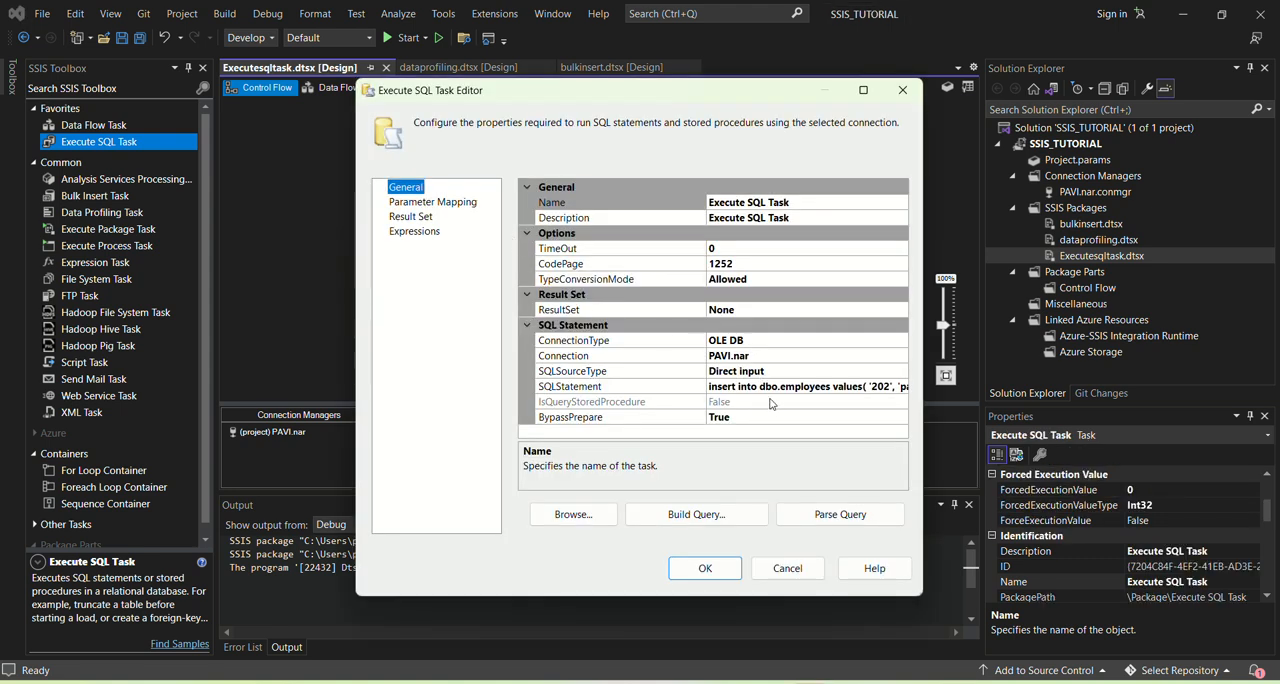
pyautogui.click(779, 387)
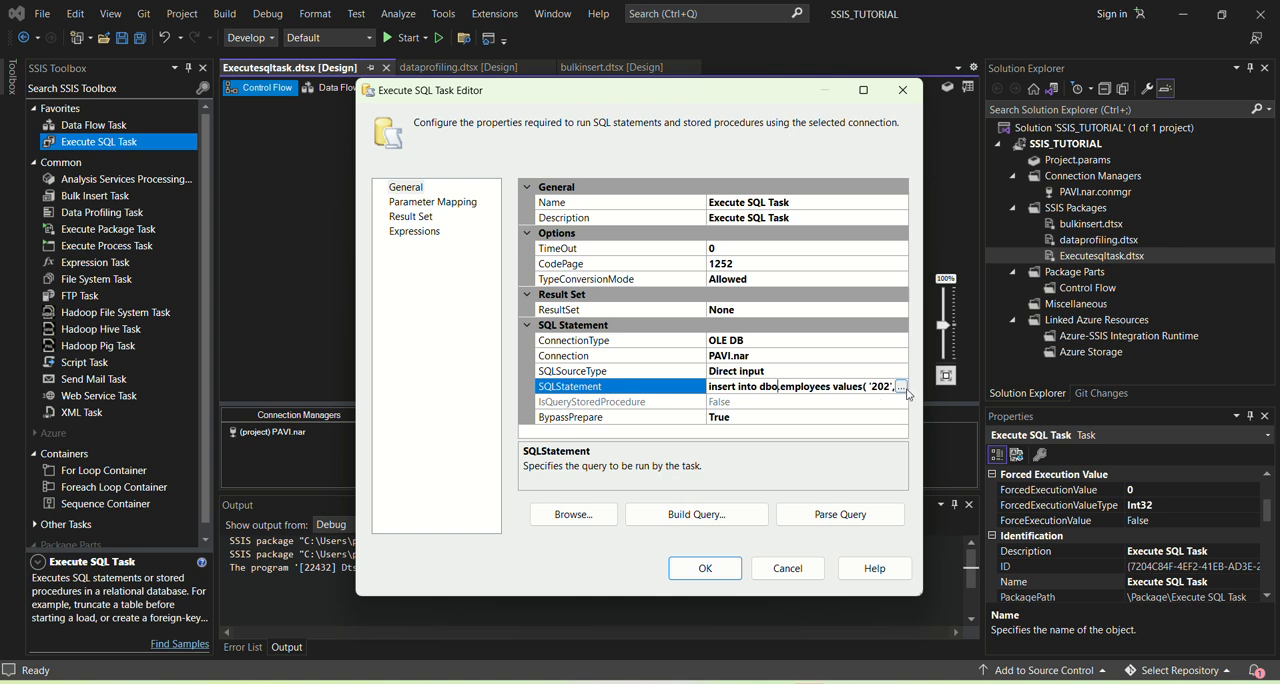
pyautogui.click(903, 386)
pyautogui.click(518, 243)
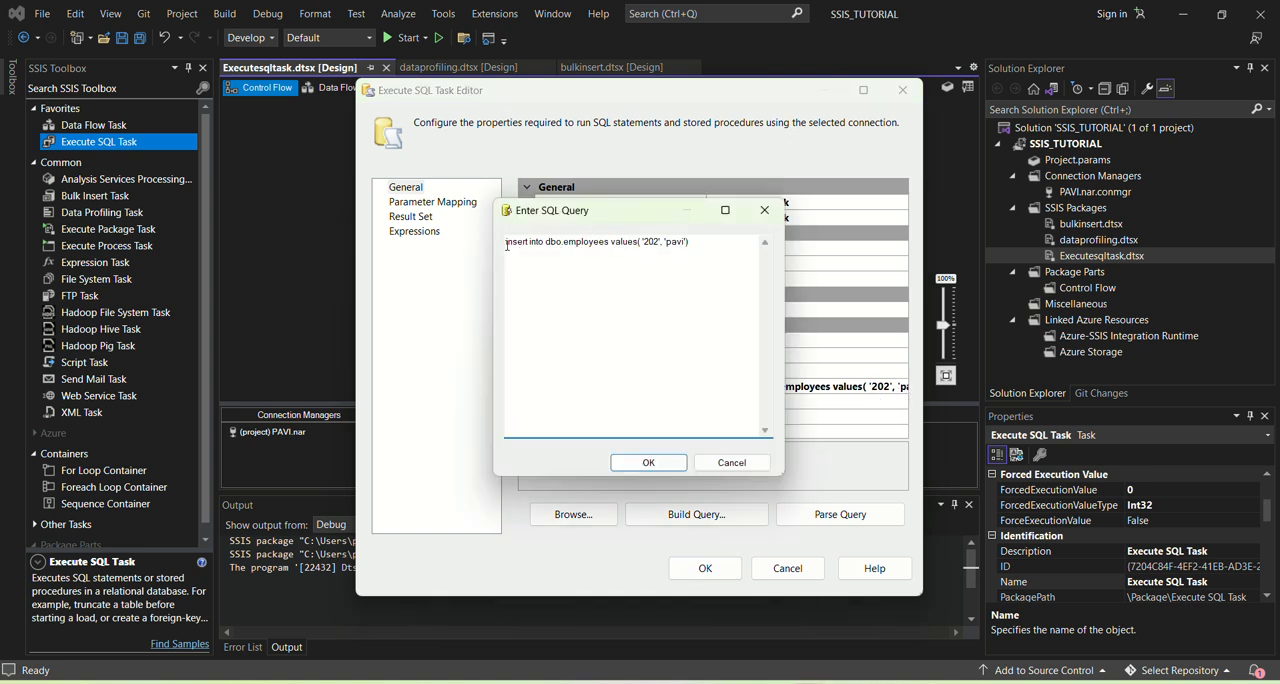
pyautogui.moveTo(507, 245); pyautogui.dragTo(710, 242)
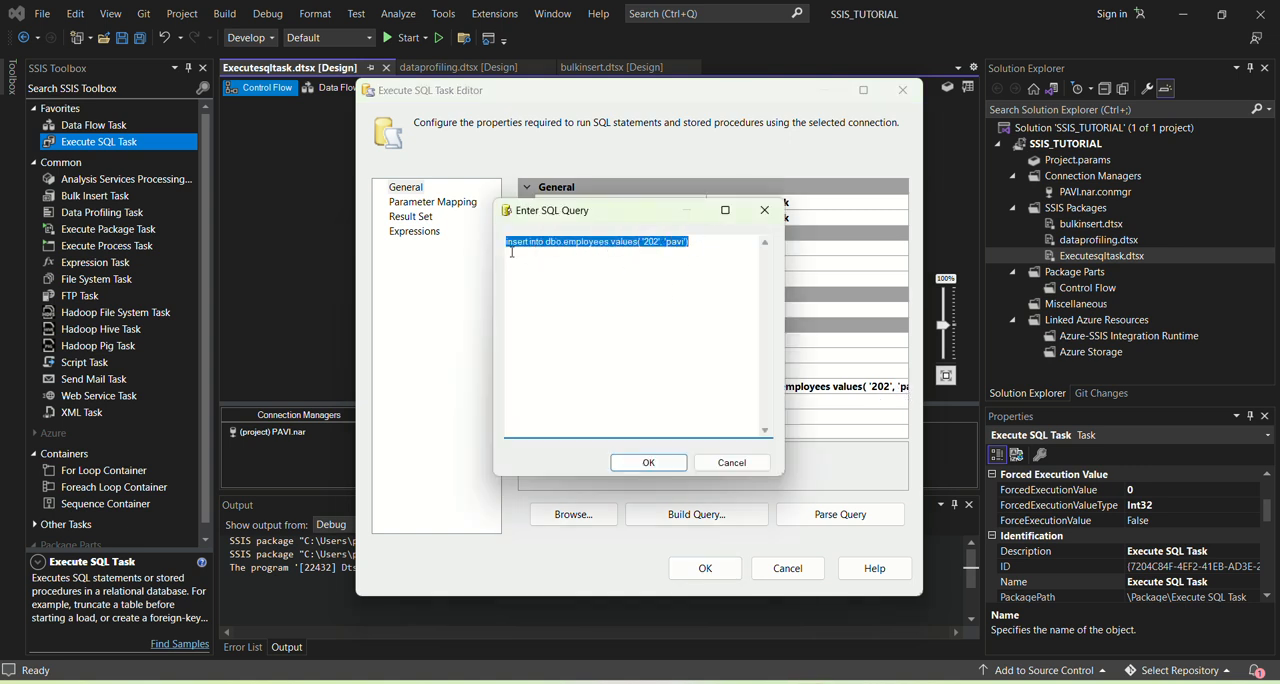
pyautogui.click(701, 265)
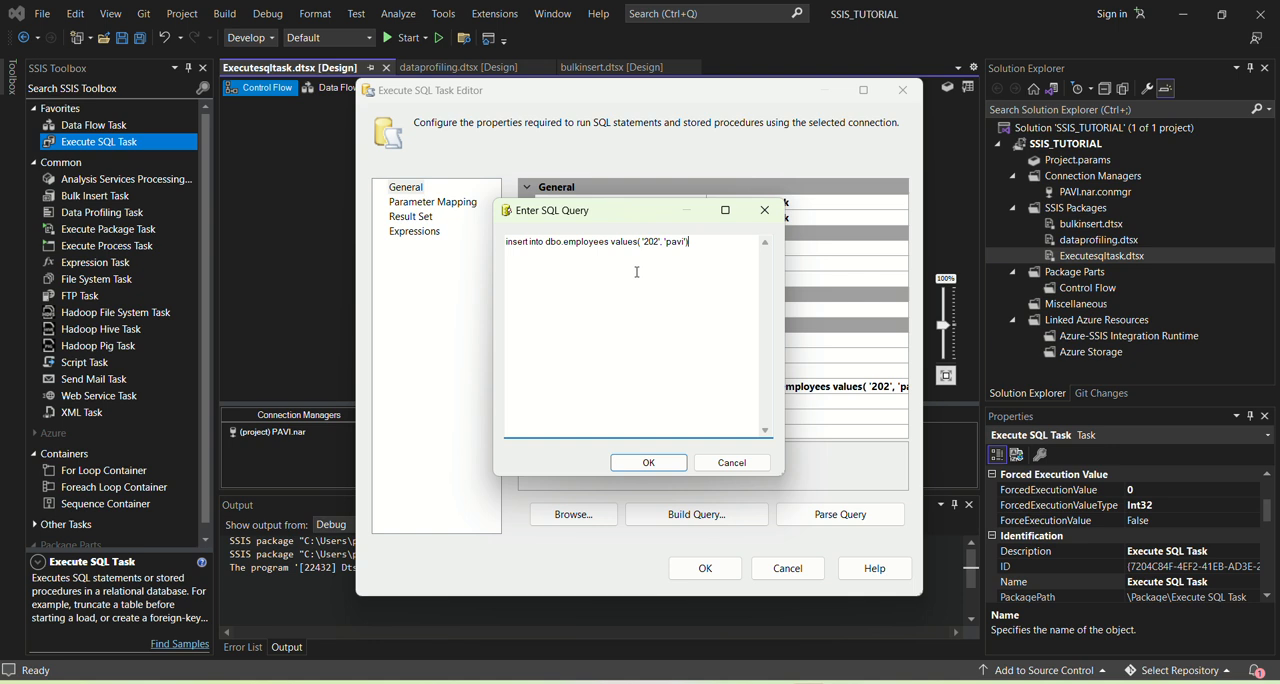
pyautogui.click(765, 214)
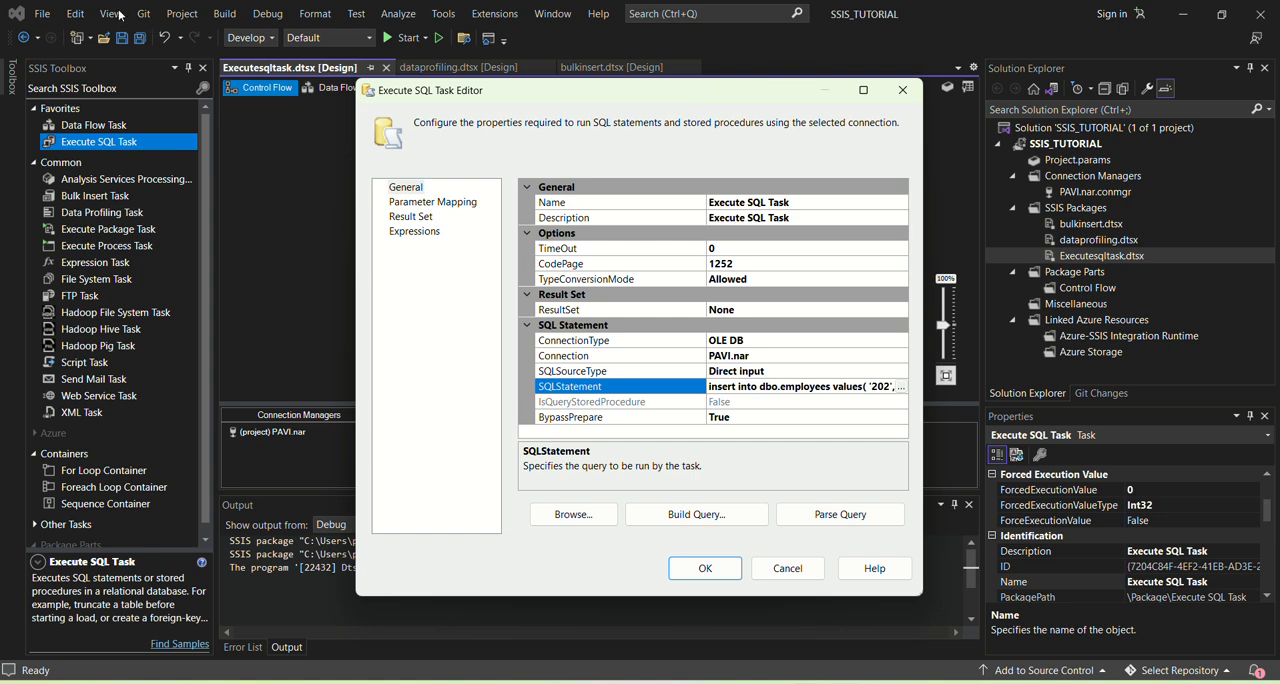
pyautogui.click(902, 90)
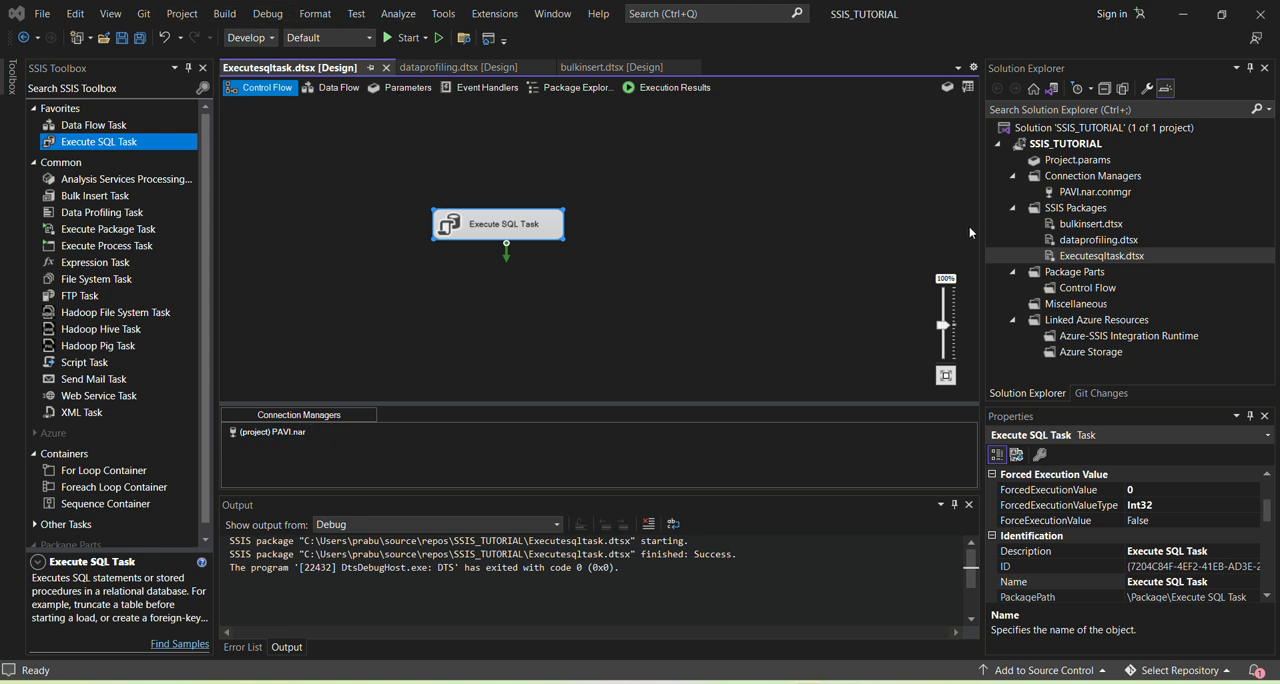
# Step: Show the package's Variables window and float it over the designer, wide enough for the Name through Expression columns
pyautogui.rightClick(698, 294)
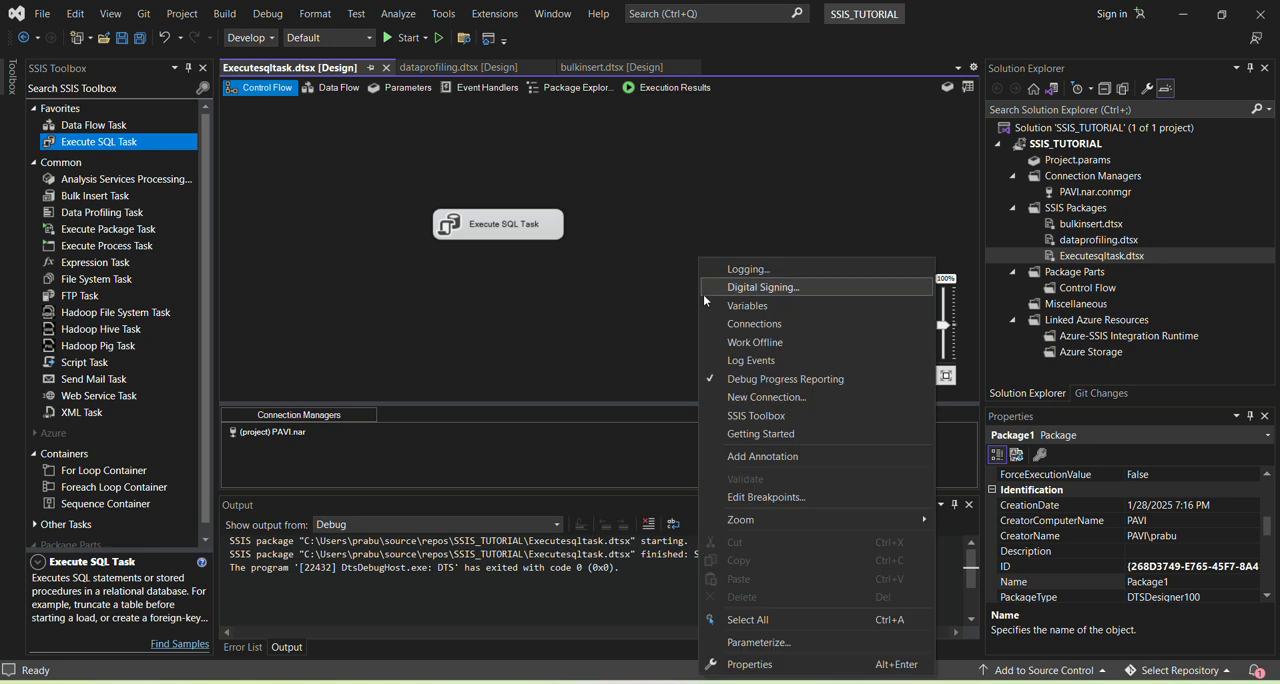
pyautogui.click(748, 311)
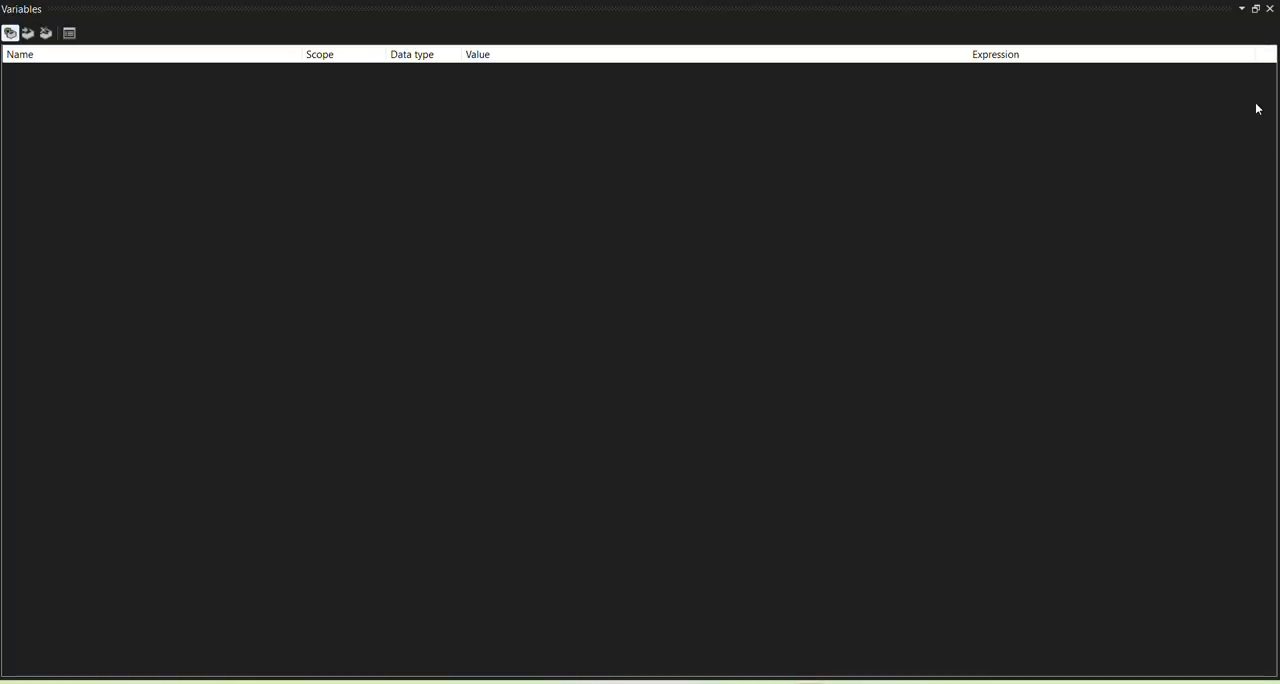
pyautogui.click(1255, 9)
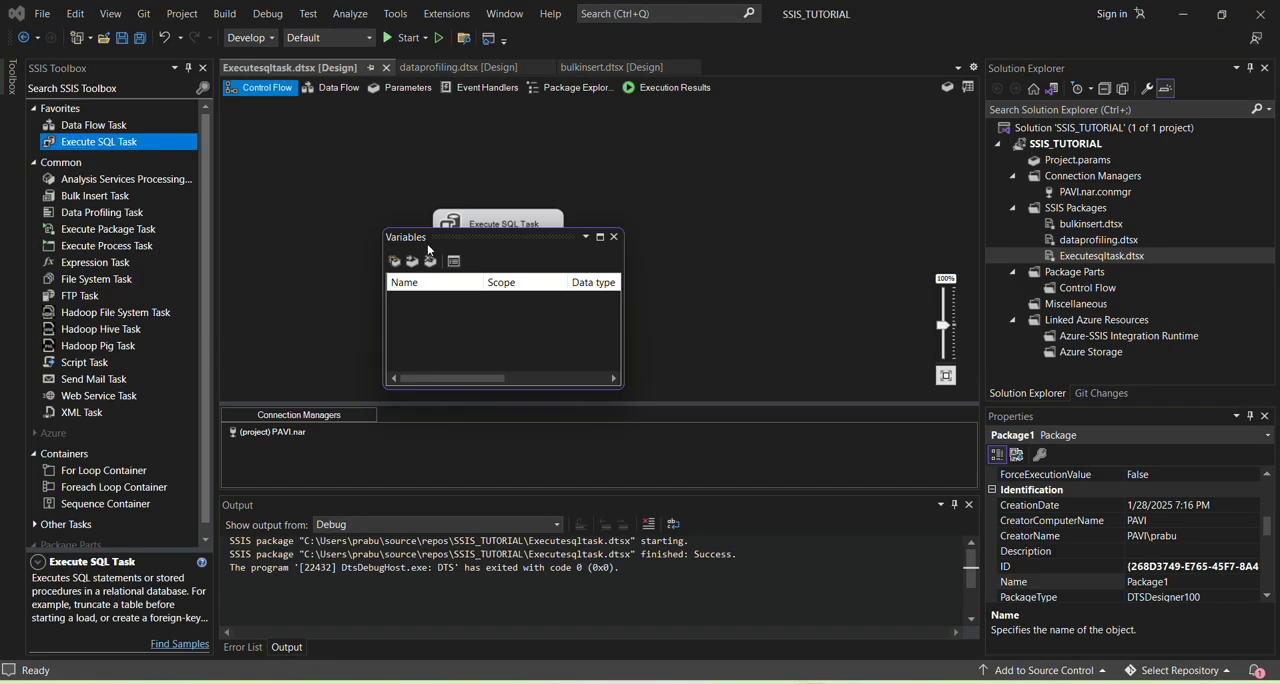
pyautogui.moveTo(425, 238); pyautogui.dragTo(238, 185)
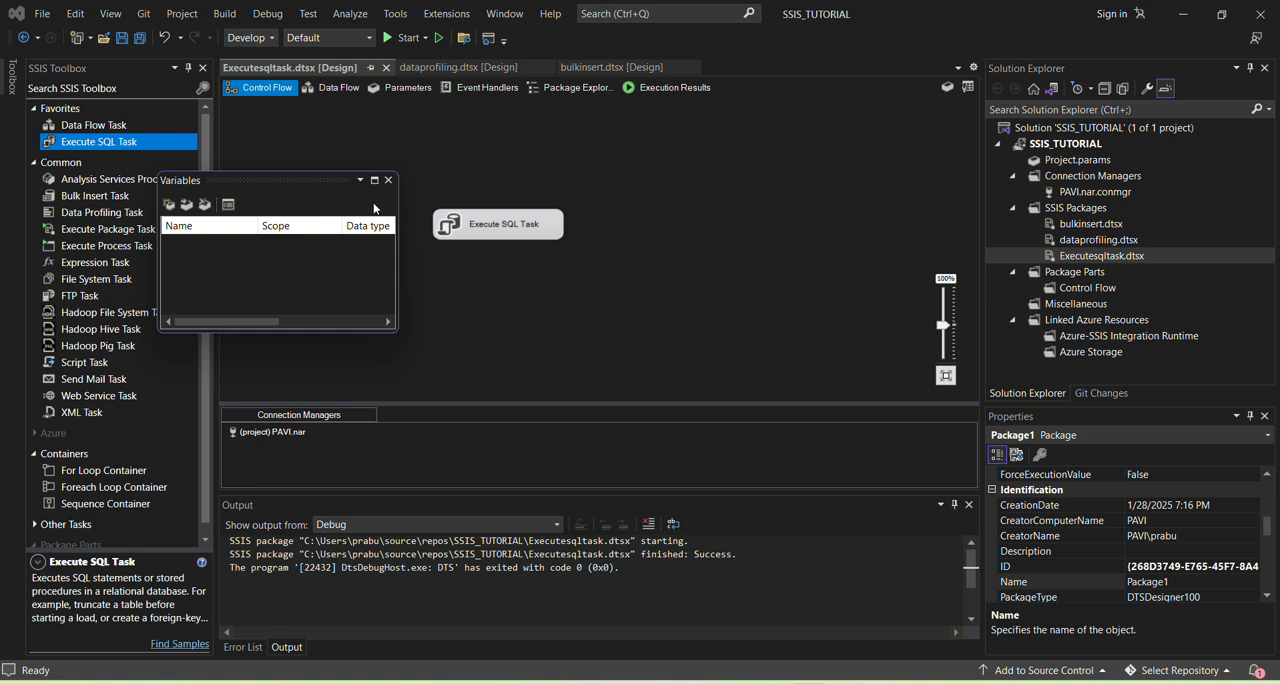
pyautogui.moveTo(398, 222); pyautogui.dragTo(678, 226)
pyautogui.moveTo(301, 183); pyautogui.dragTo(158, 82)
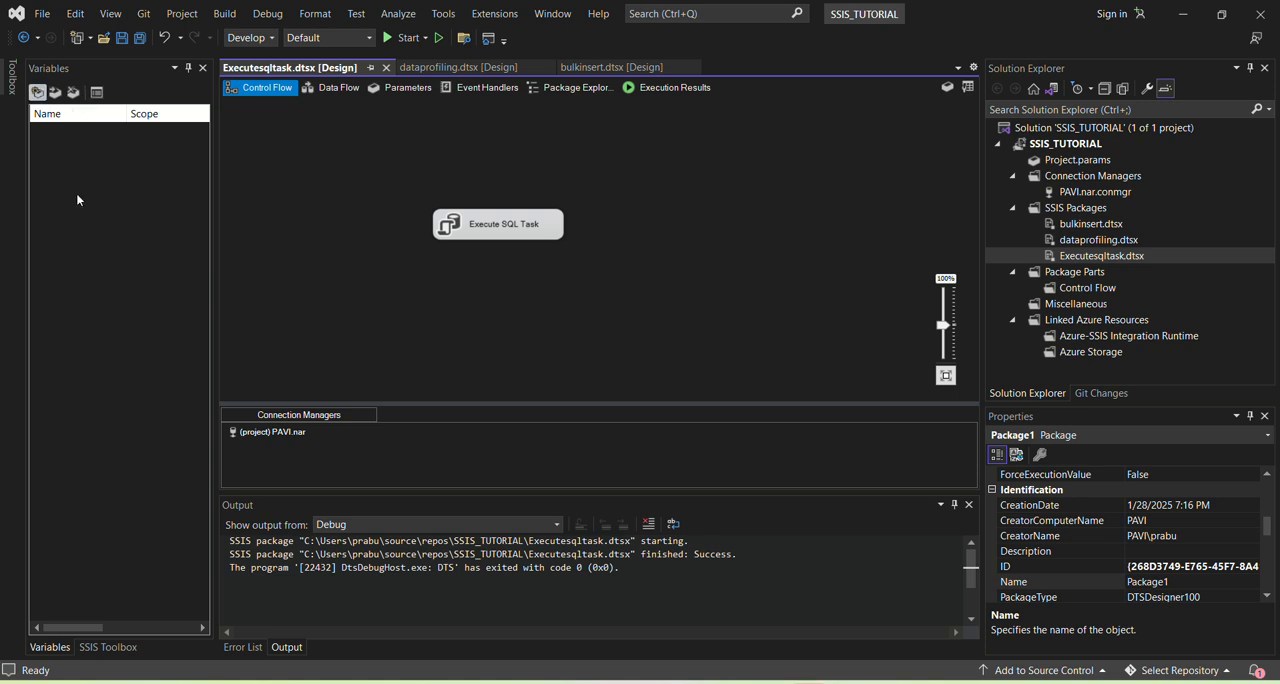
pyautogui.click(58, 125)
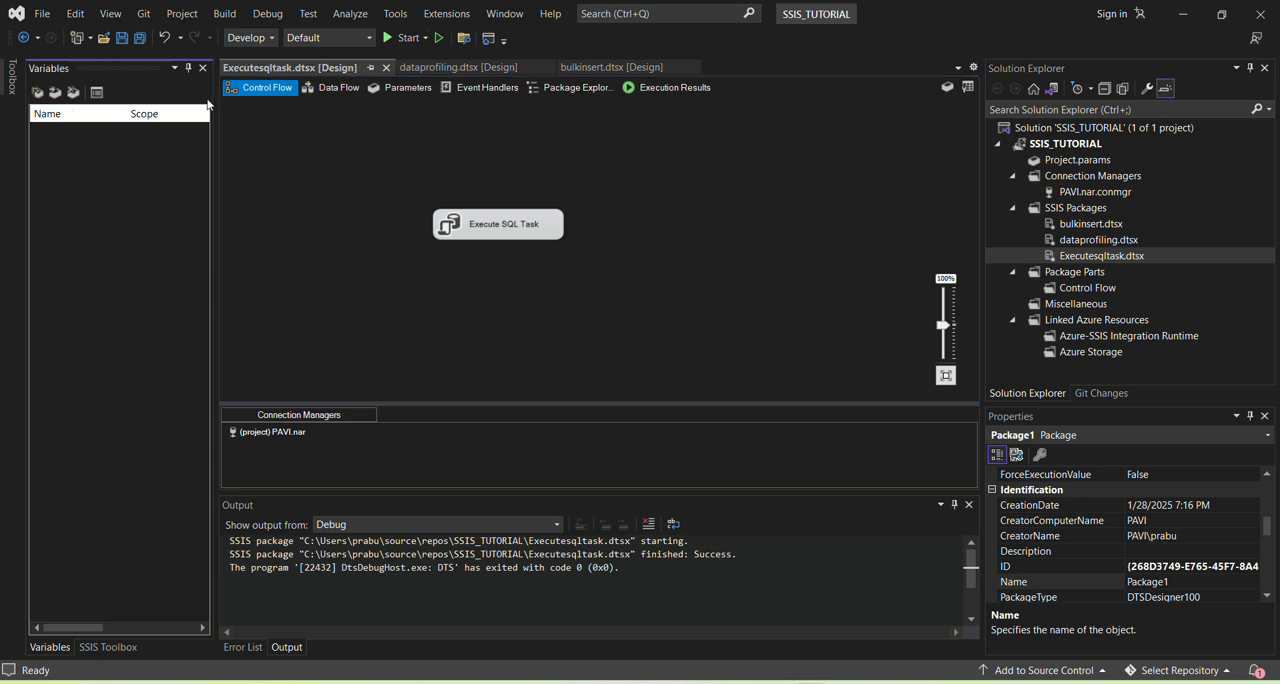
pyautogui.click(188, 68)
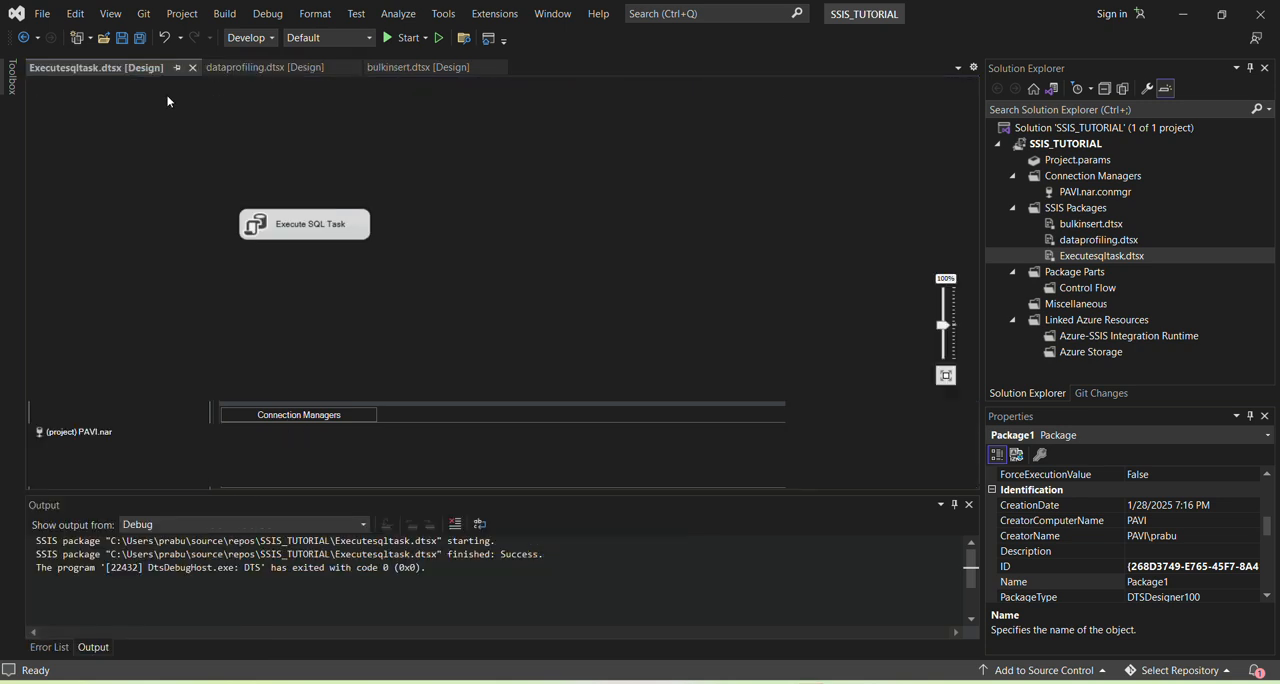
pyautogui.moveTo(311, 190); pyautogui.dragTo(548, 192)
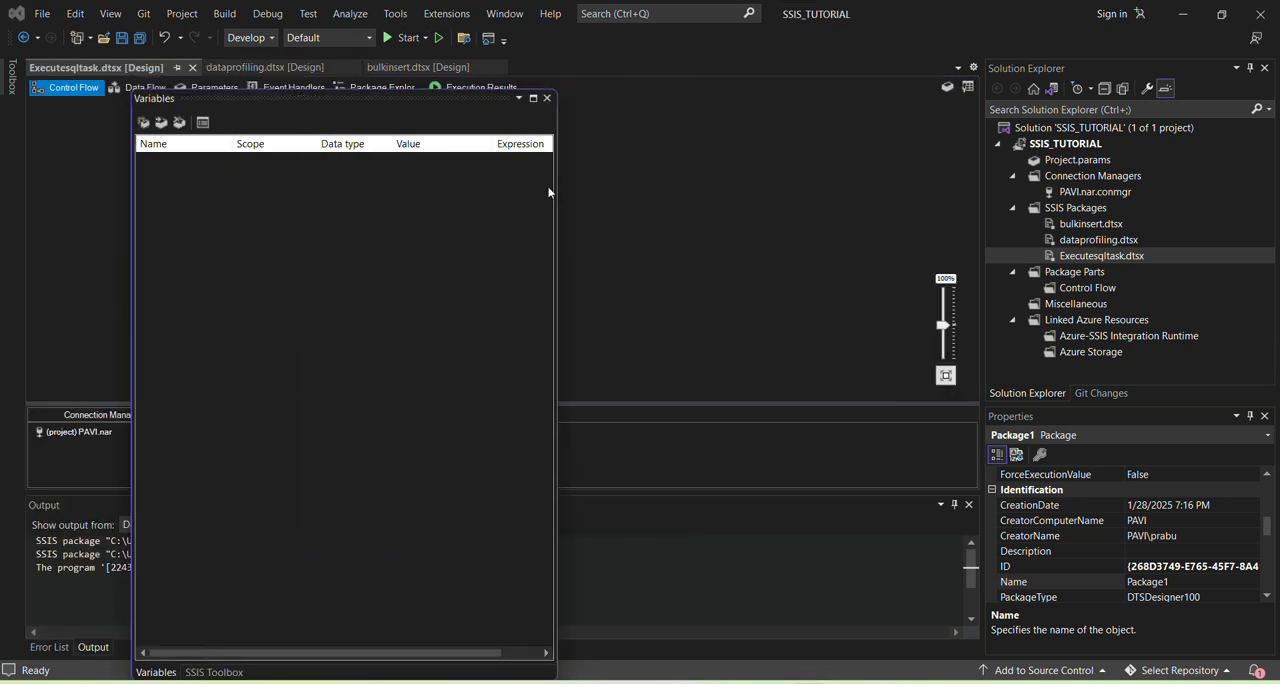
# Step: Add a package variable named id with data type String and value 206
pyautogui.click(143, 122)
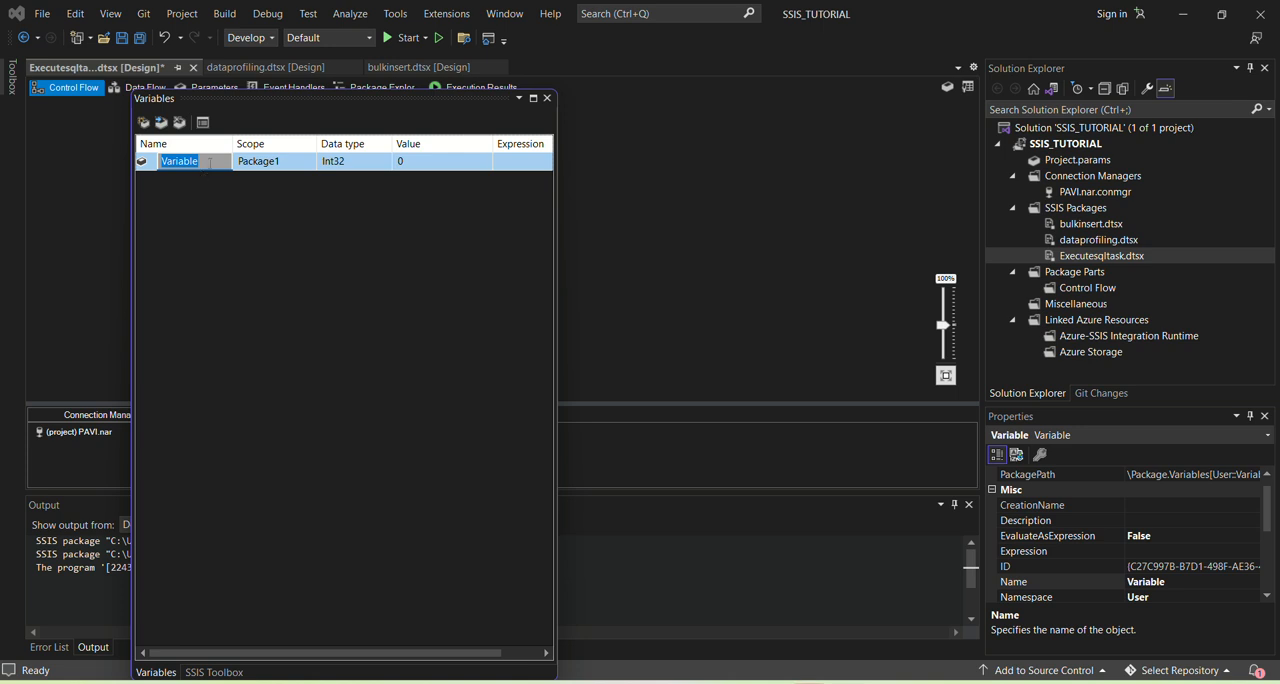
pyautogui.write('id')
pyautogui.click(350, 161)
pyautogui.click(384, 161)
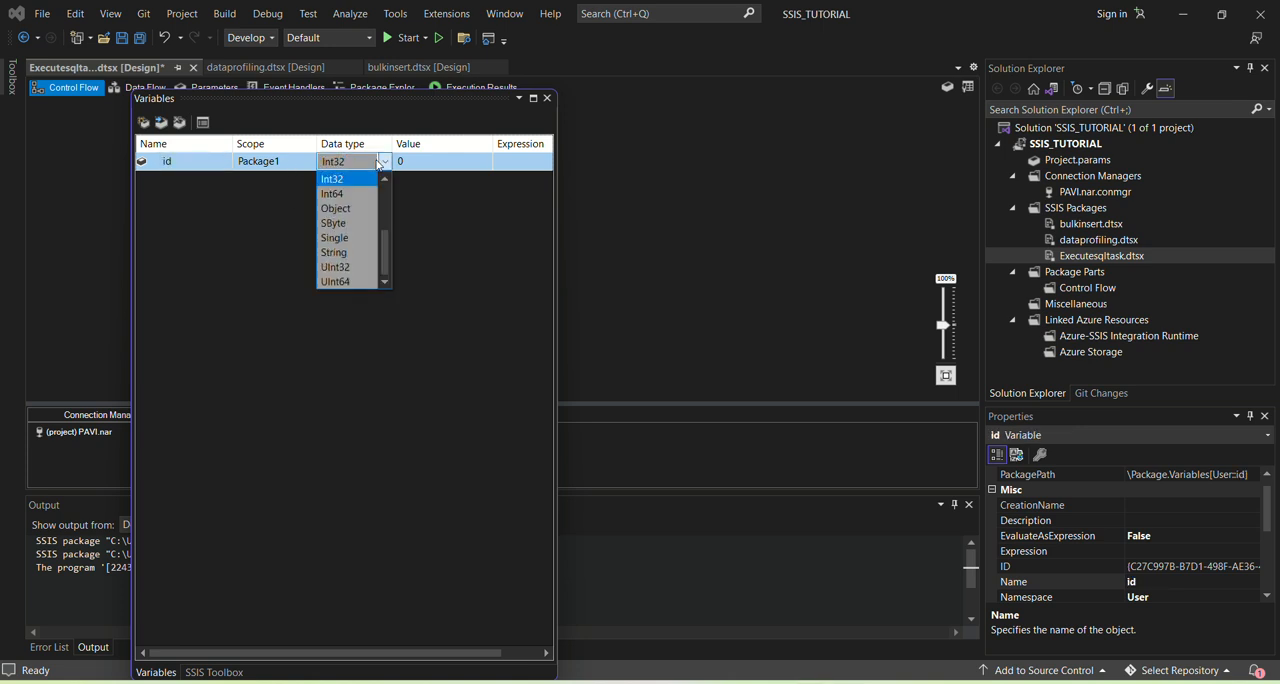
pyautogui.click(347, 252)
pyautogui.click(428, 161)
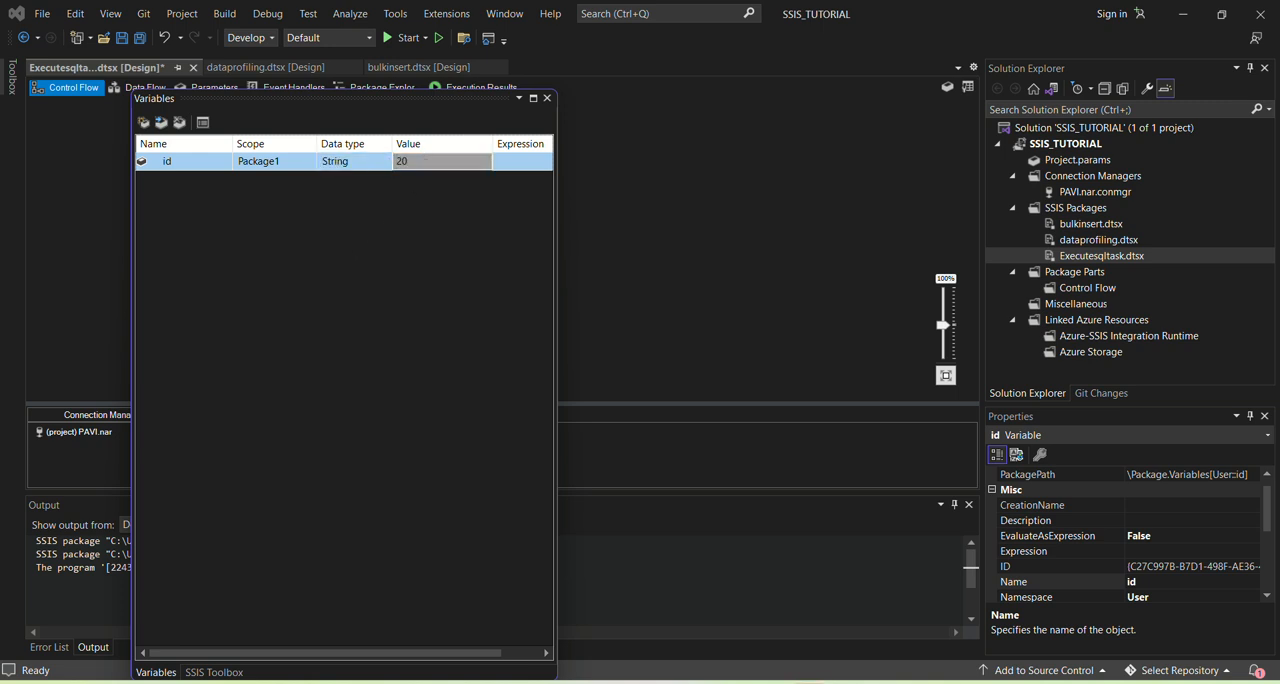
# Step: Add a second package variable called name, with data type String and the employee's name as its value
pyautogui.click(143, 122)
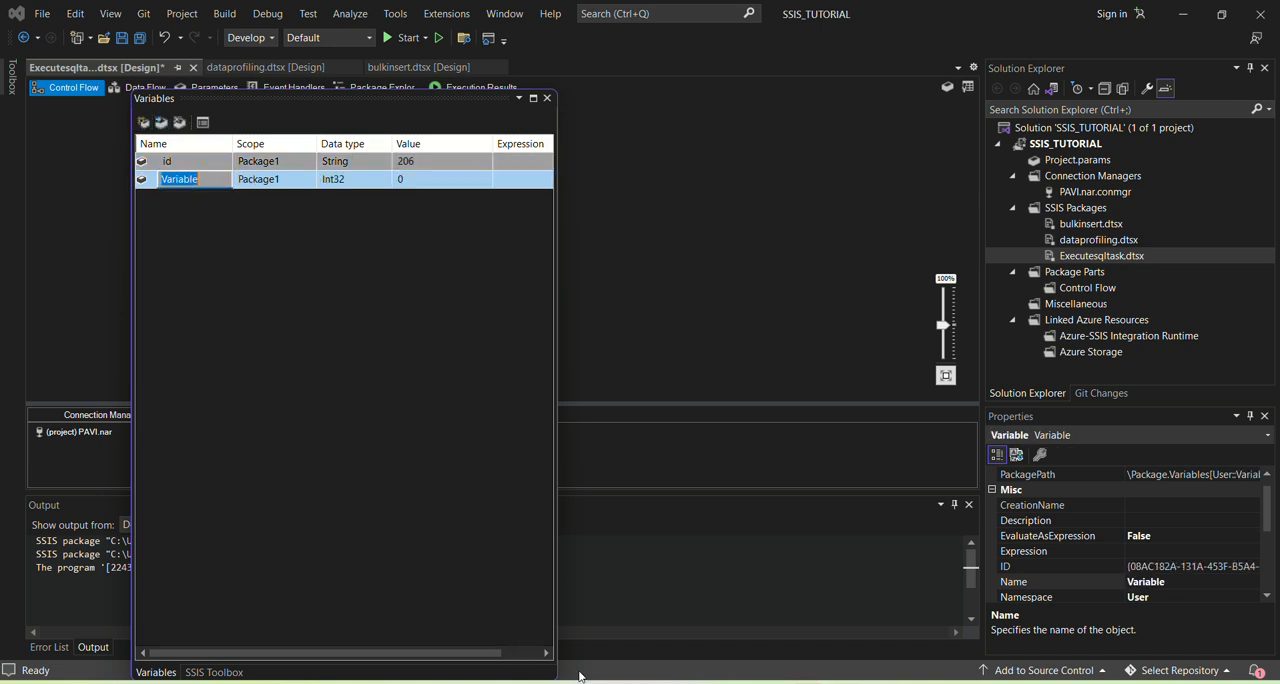
pyautogui.write('name')
pyautogui.click(345, 179)
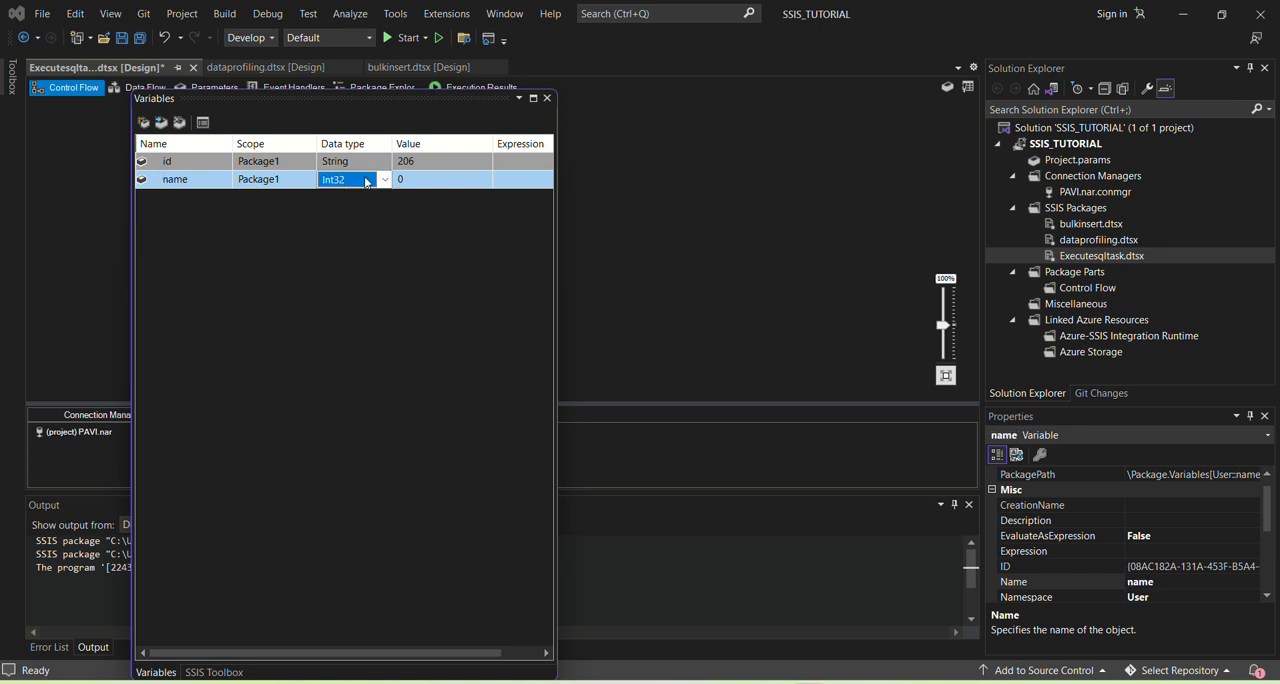
pyautogui.click(384, 179)
pyautogui.click(348, 256)
pyautogui.click(386, 179)
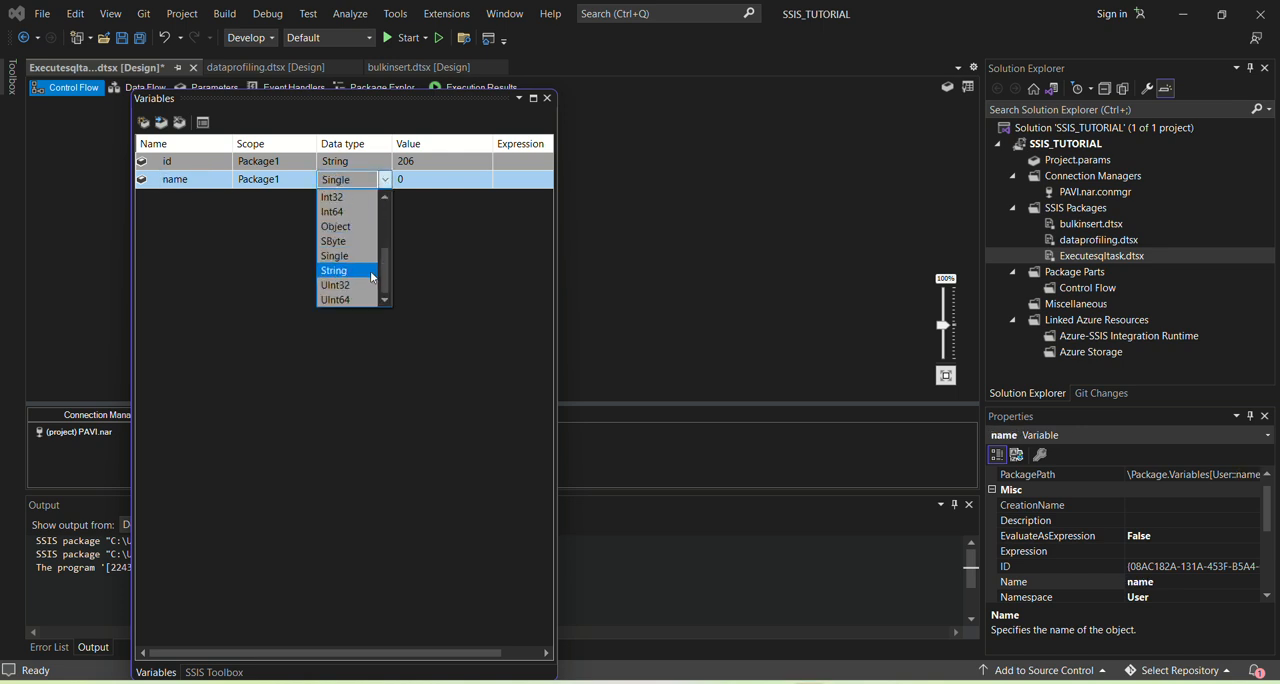
pyautogui.click(370, 270)
pyautogui.click(413, 181)
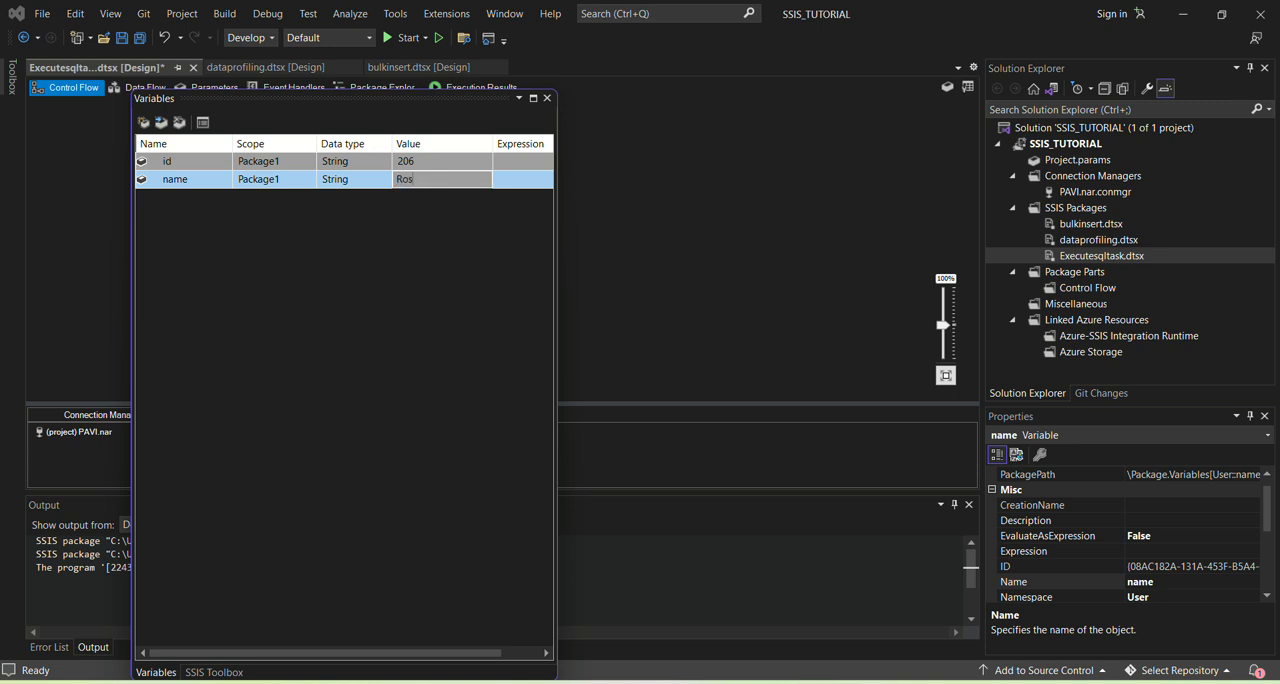
pyautogui.click(296, 224)
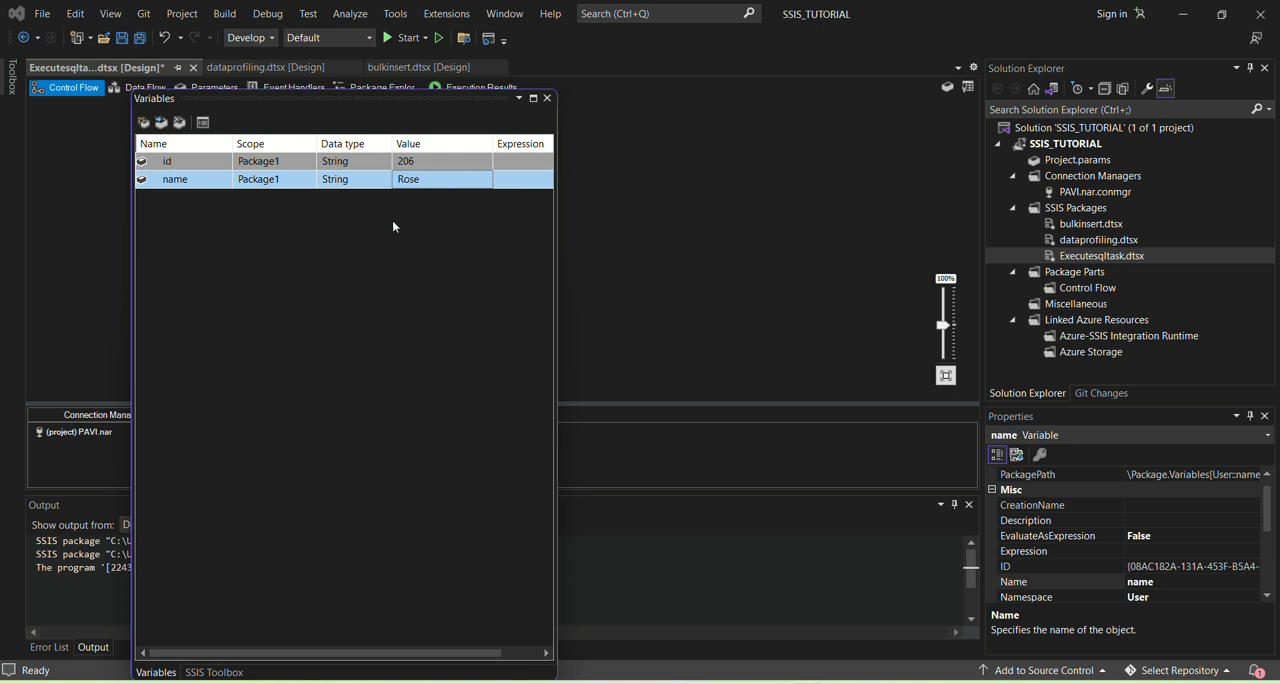
# Step: Move the Variables window off the Execute SQL Task and replace both literal values in the task's insert statement with ? placeholders
pyautogui.click(638, 199)
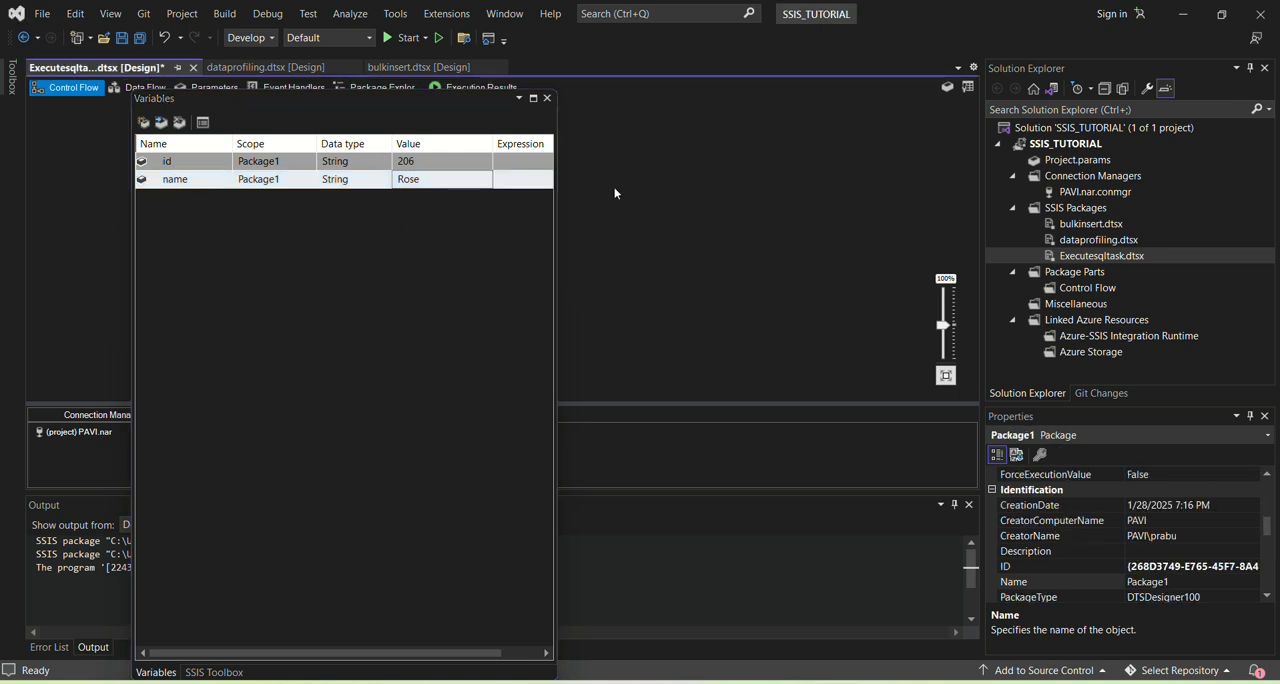
pyautogui.moveTo(341, 102); pyautogui.dragTo(271, 174)
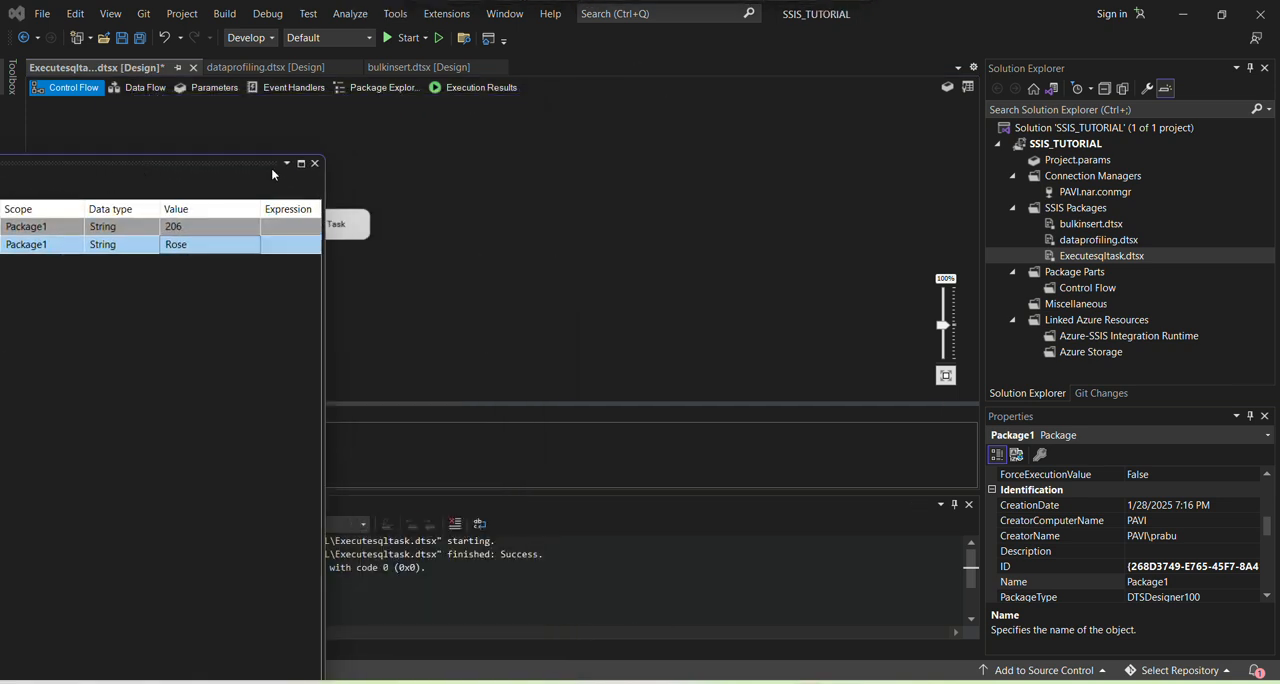
pyautogui.doubleClick(358, 225)
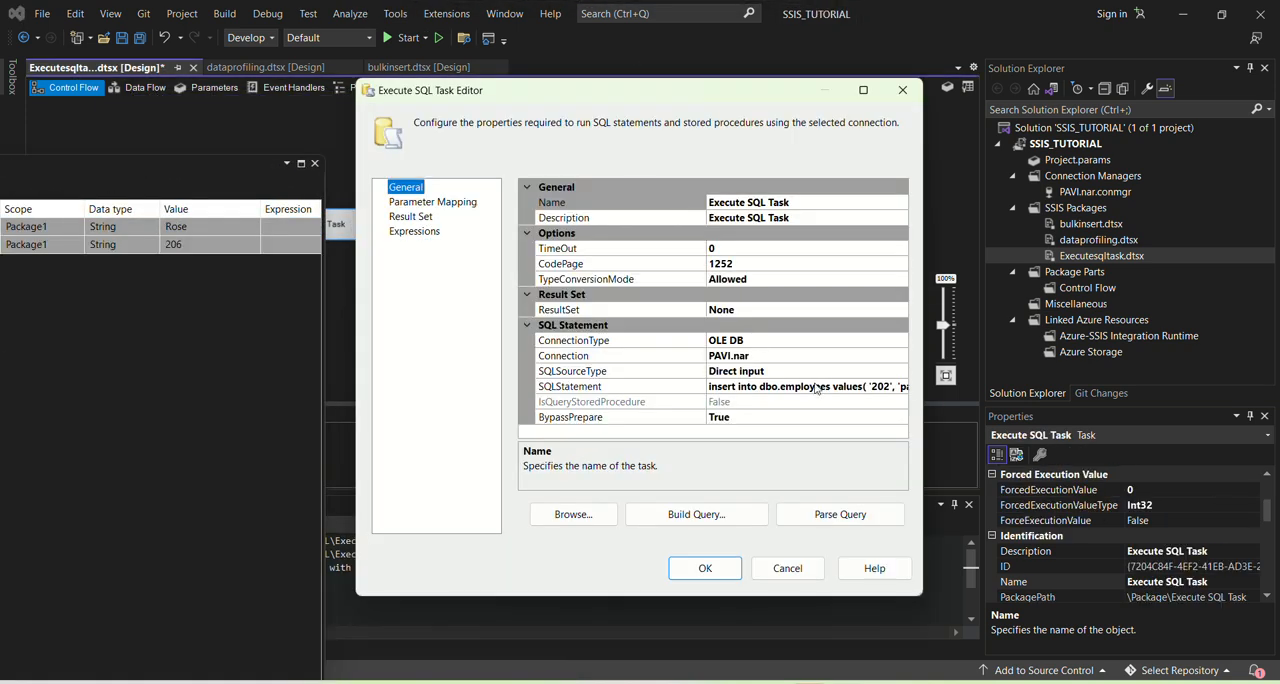
pyautogui.click(786, 387)
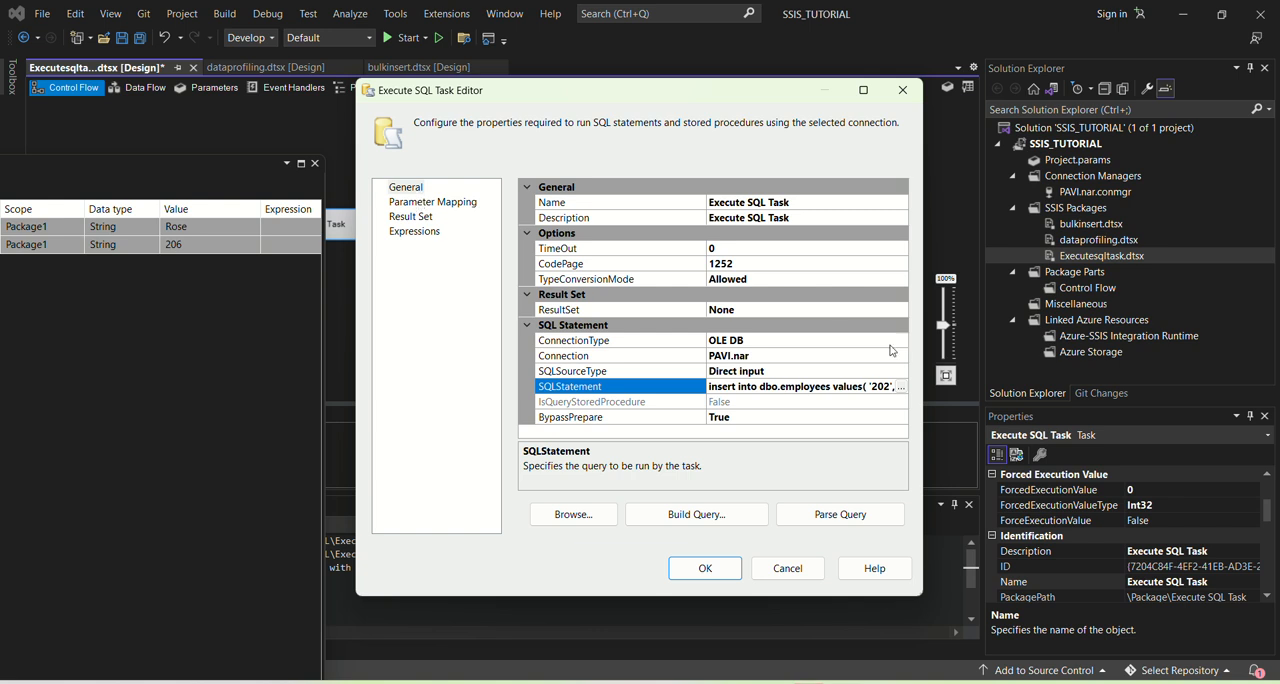
pyautogui.click(898, 386)
pyautogui.click(673, 255)
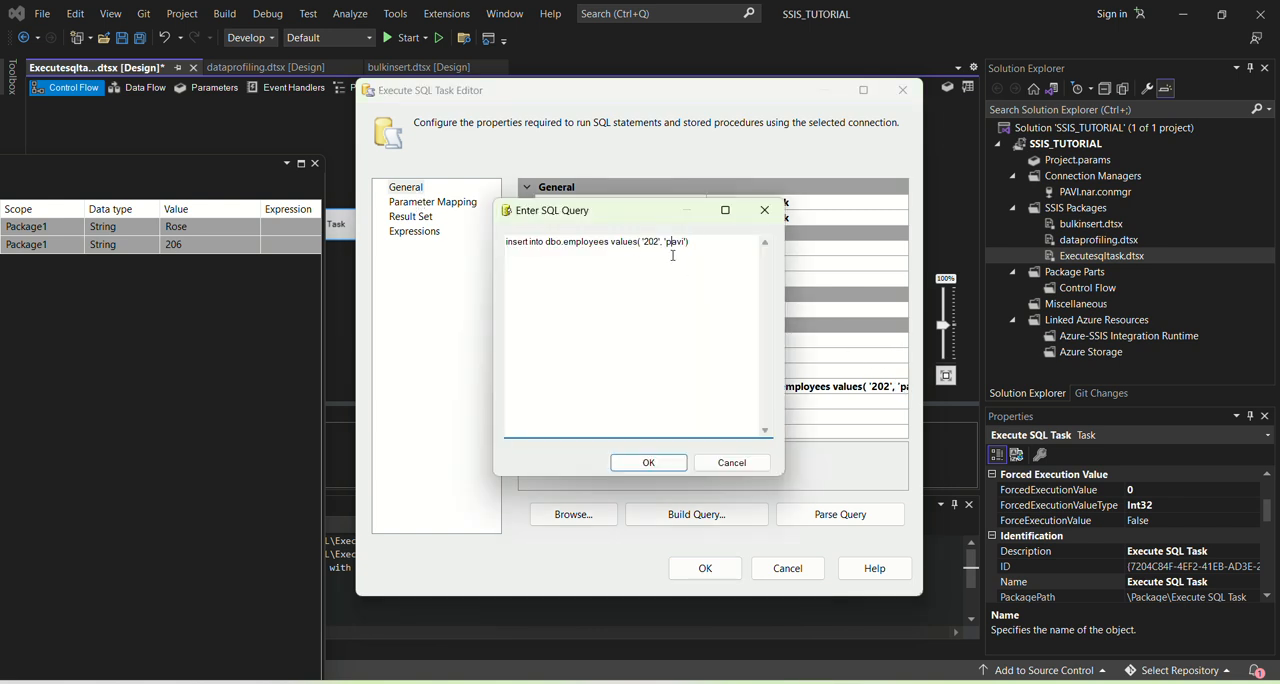
pyautogui.moveTo(643, 242)
pyautogui.mouseDown()
pyautogui.moveTo(692, 242)
pyautogui.moveTo(661, 242)
pyautogui.mouseUp()
pyautogui.write('?')
pyautogui.moveTo(652, 241); pyautogui.dragTo(677, 242)
pyautogui.press('BackSpace')
pyautogui.write('?')
pyautogui.moveTo(647, 239); pyautogui.dragTo(654, 241)
pyautogui.doubleClick(646, 244)
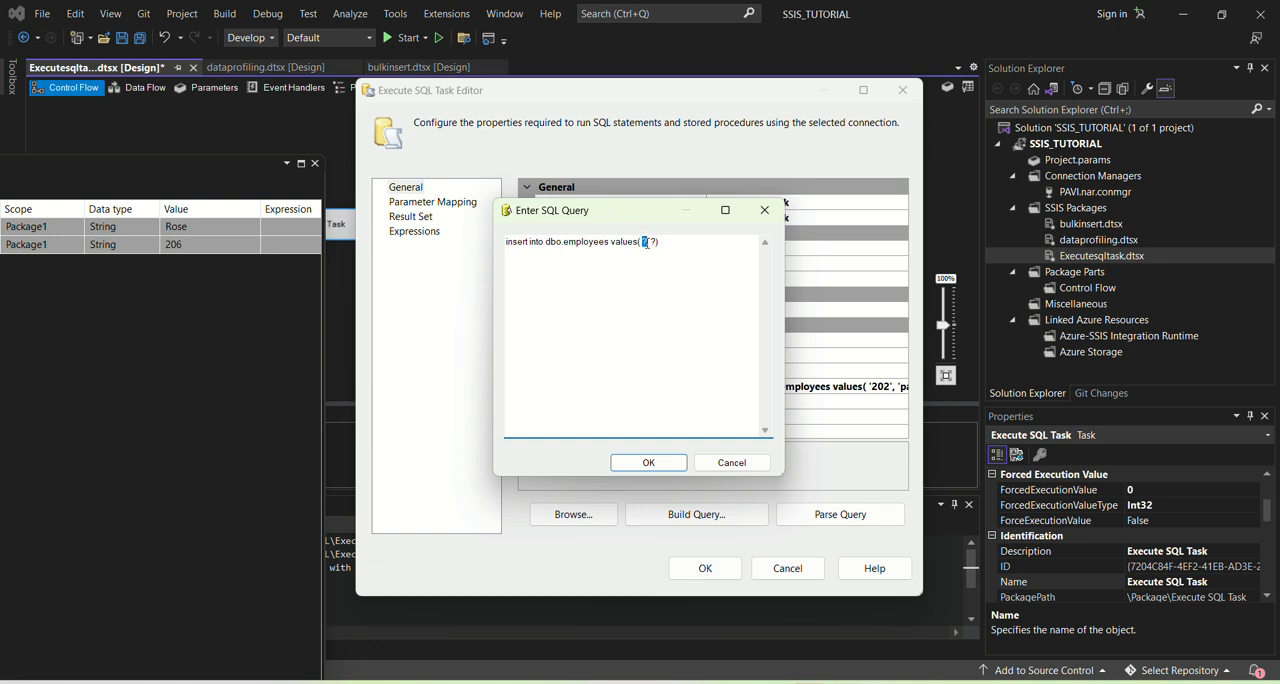
pyautogui.click(648, 462)
# Step: Add a parameter mapping to the Execute SQL Task and widen the Variable Name column enough to show full variable names
pyautogui.click(428, 203)
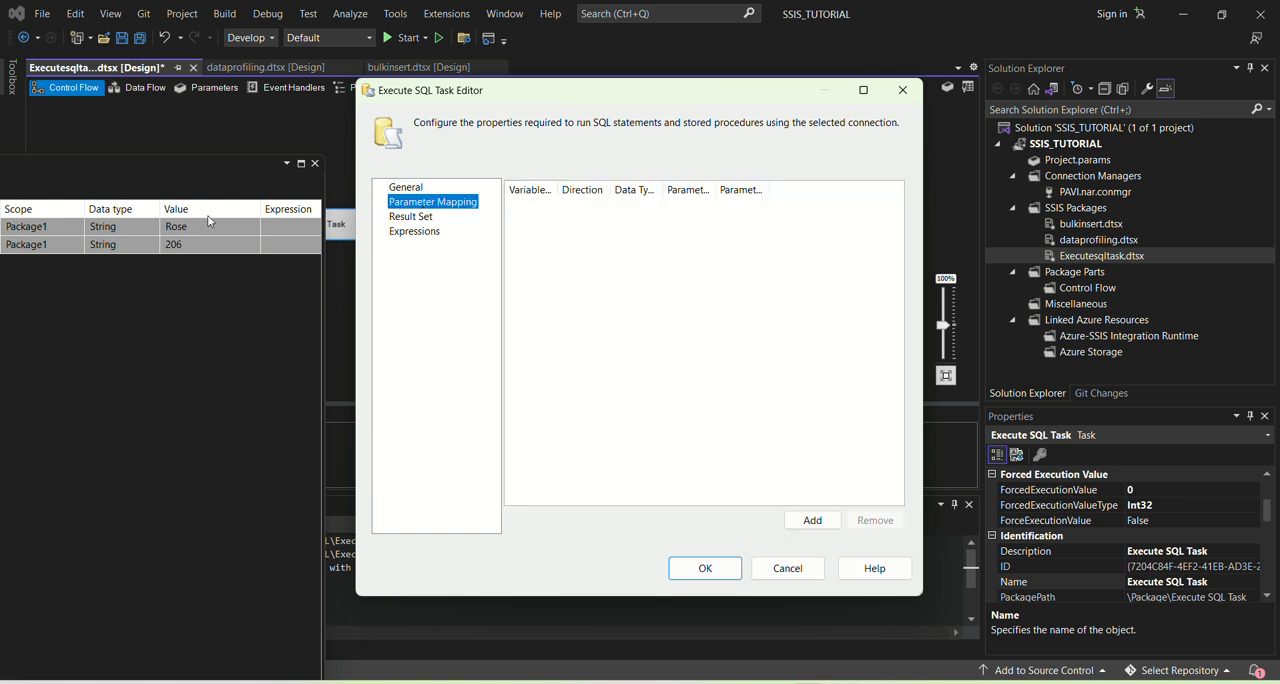
pyautogui.click(812, 520)
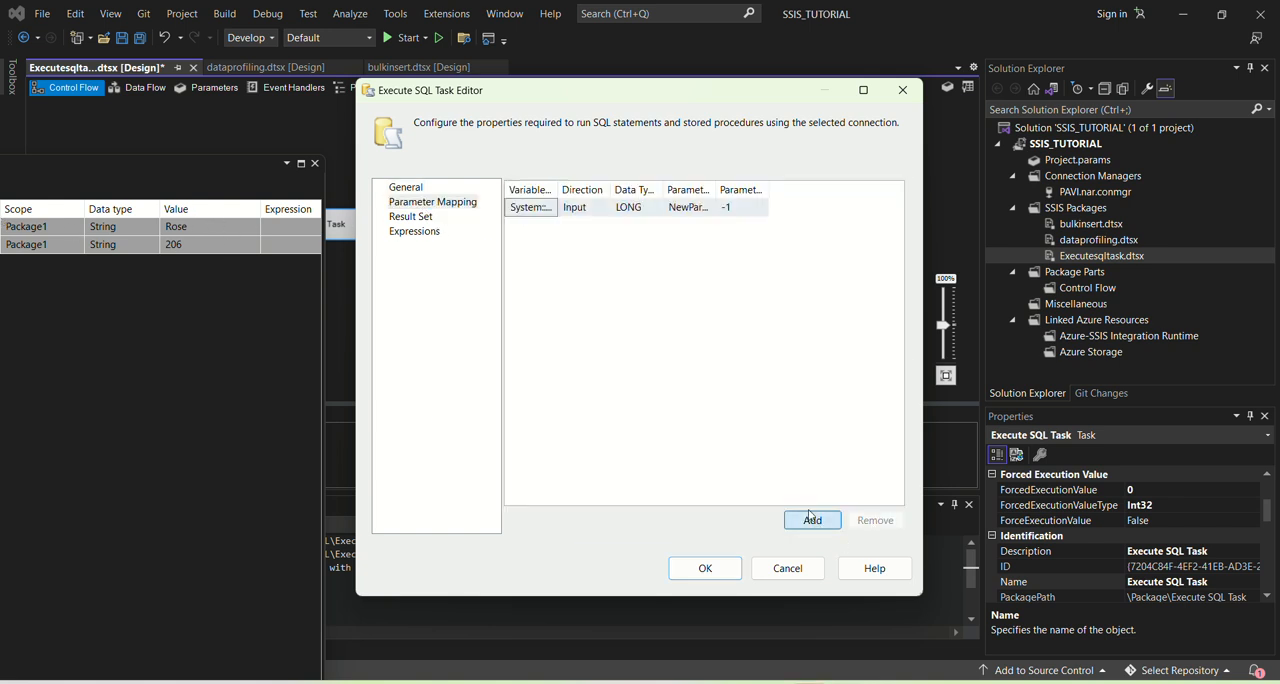
pyautogui.click(534, 208)
pyautogui.click(552, 209)
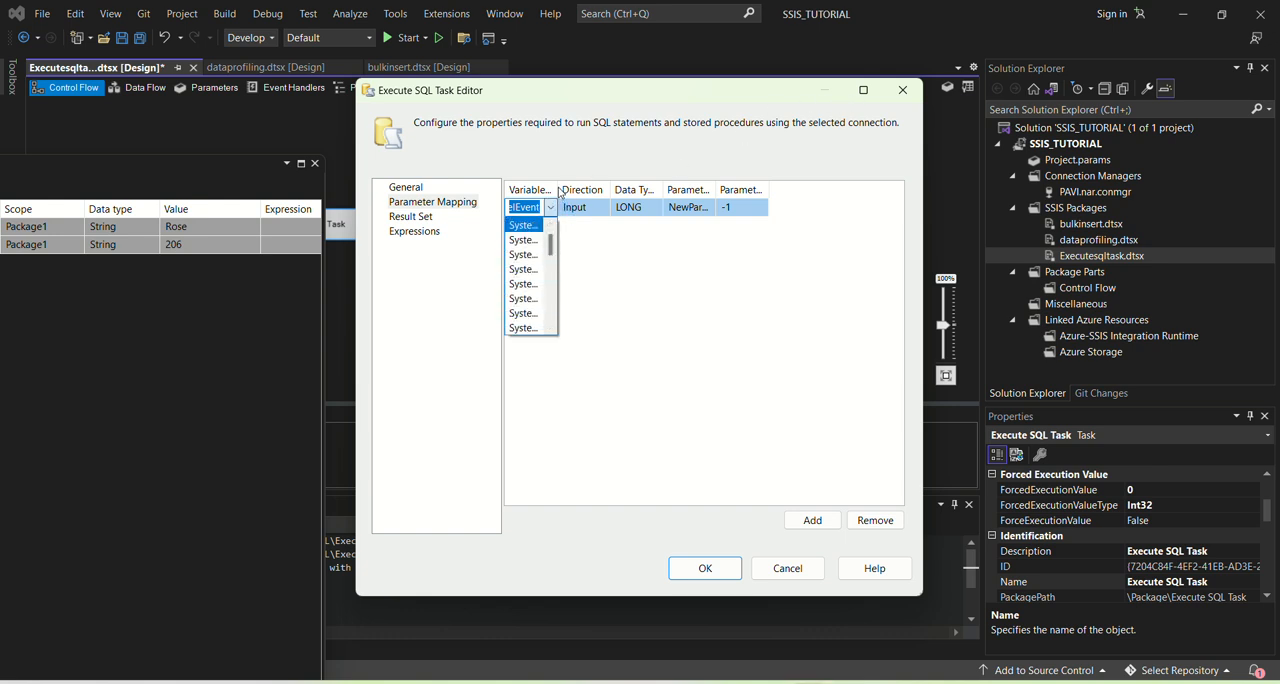
pyautogui.click(560, 193)
pyautogui.click(863, 90)
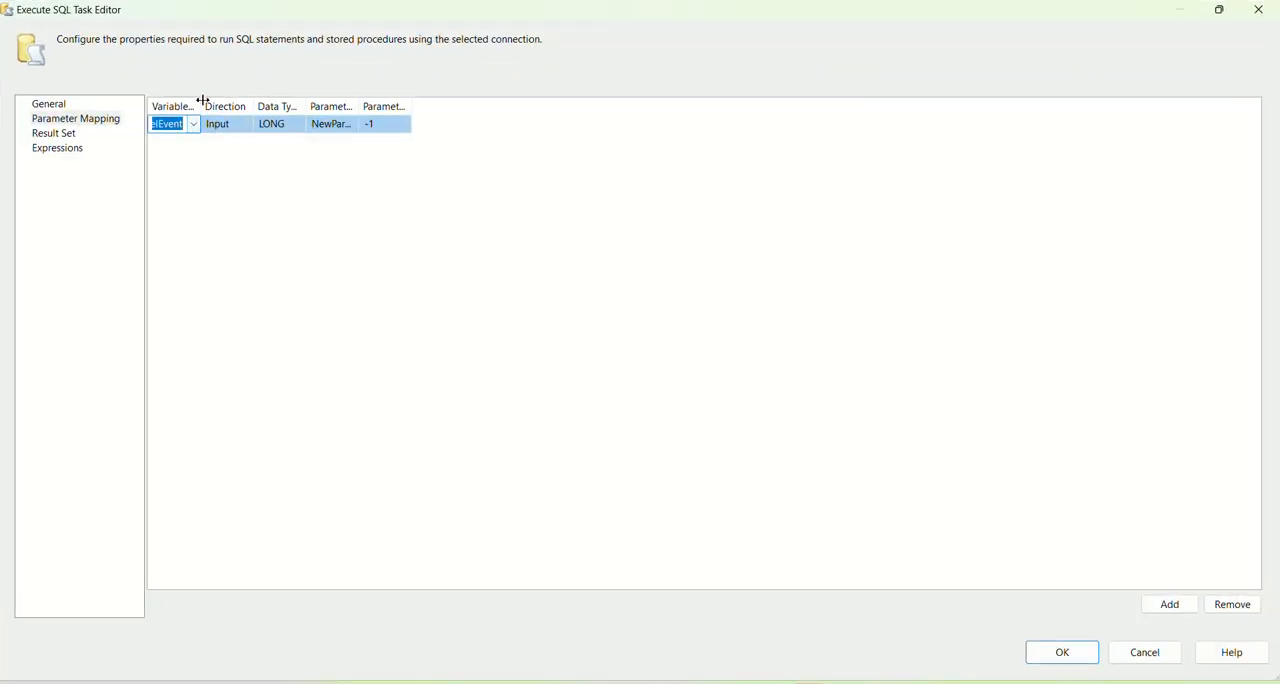
pyautogui.moveTo(203, 101); pyautogui.dragTo(357, 120)
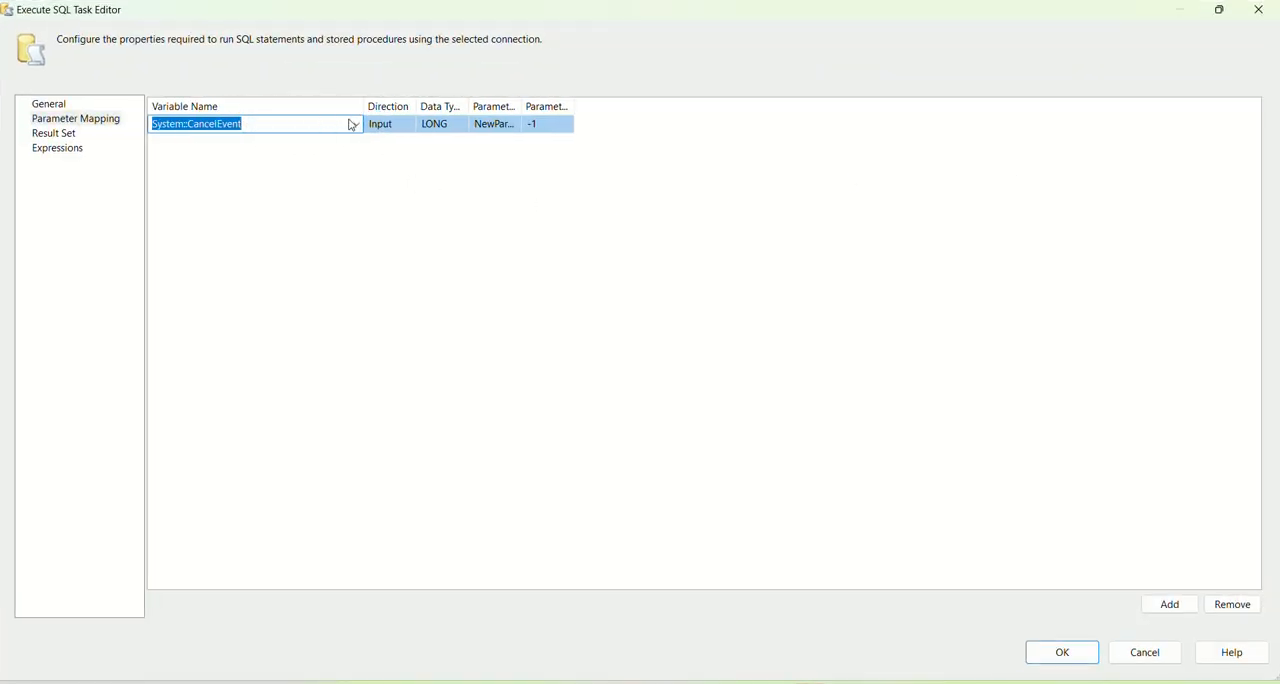
pyautogui.click(1219, 10)
# Step: Map the new parameter to User::id with data type NVARCHAR and parameter name 0
pyautogui.click(713, 208)
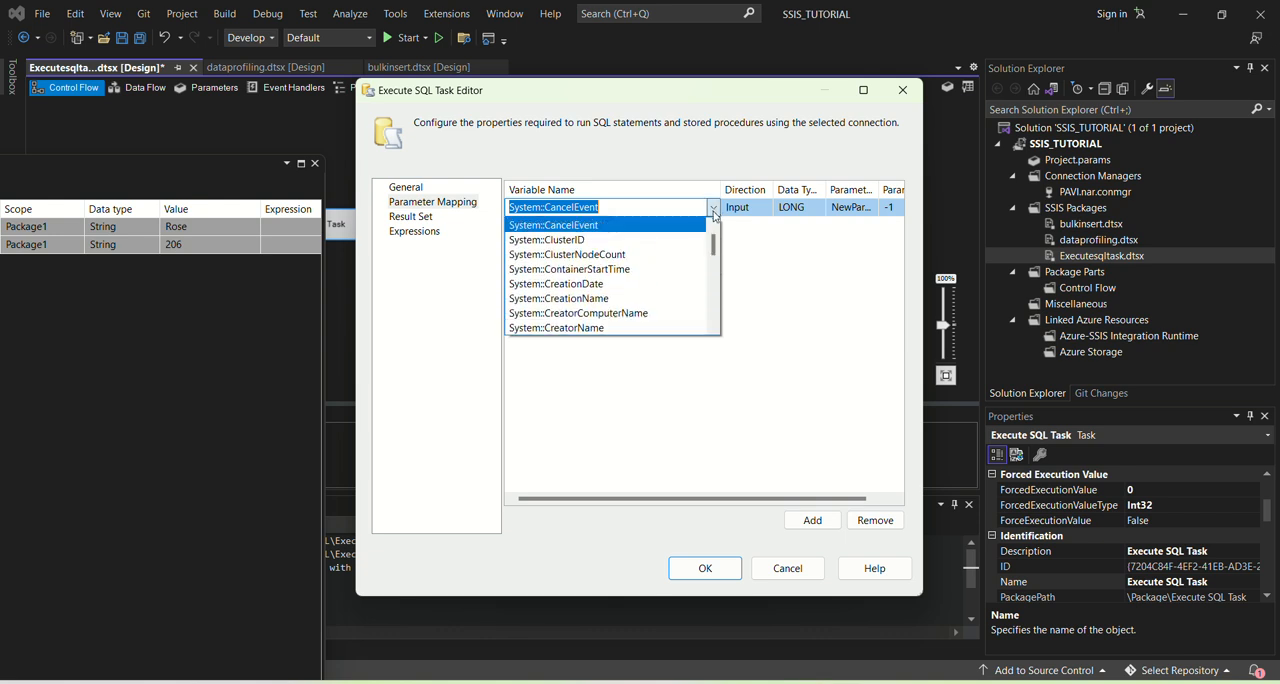
pyautogui.scroll(-10, 614, 270)
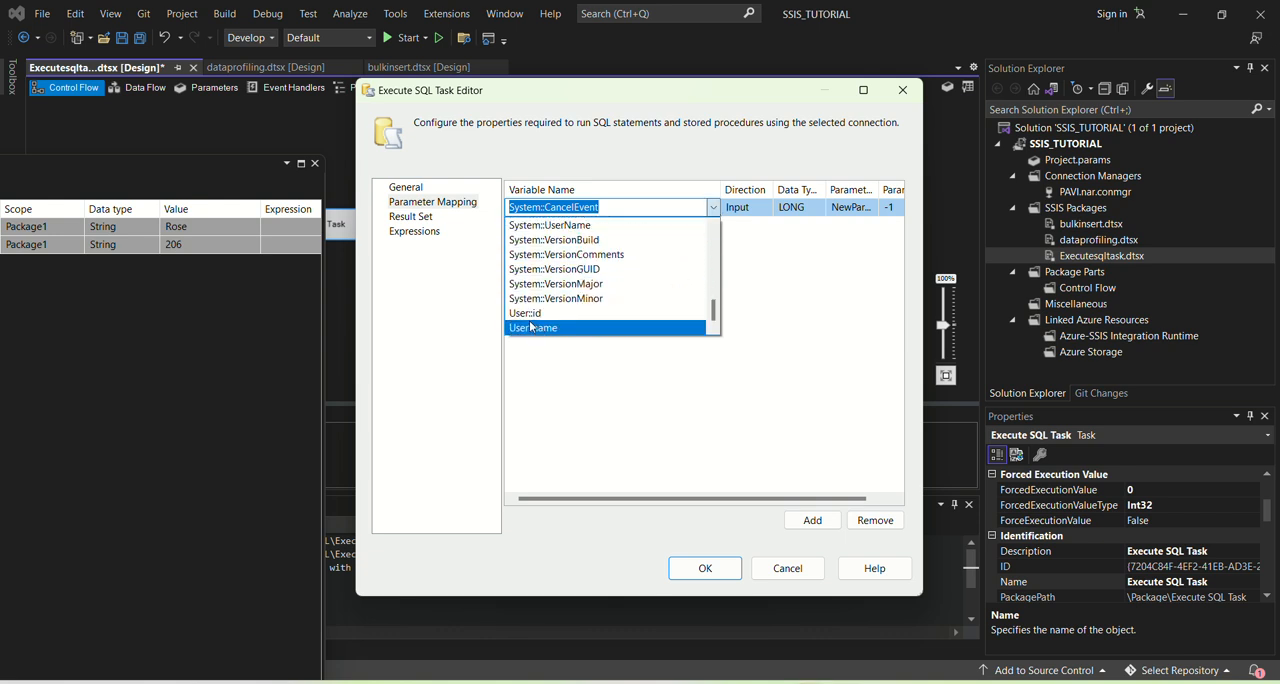
pyautogui.click(531, 313)
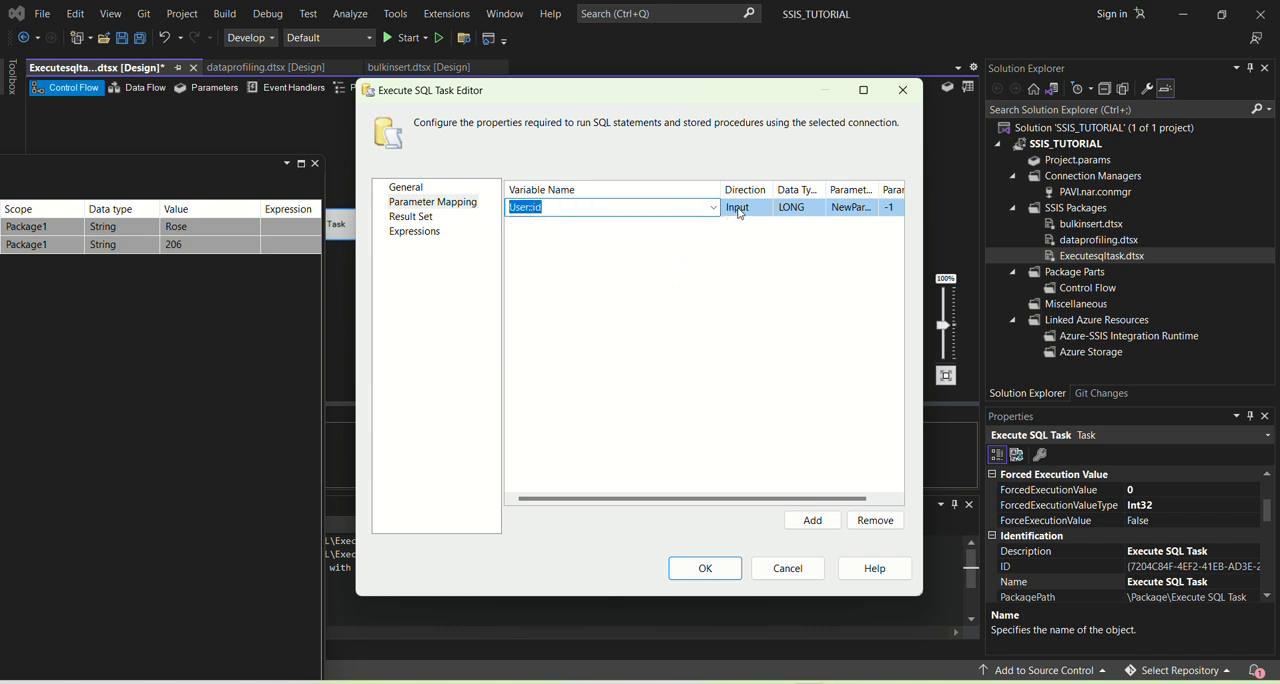
pyautogui.click(800, 209)
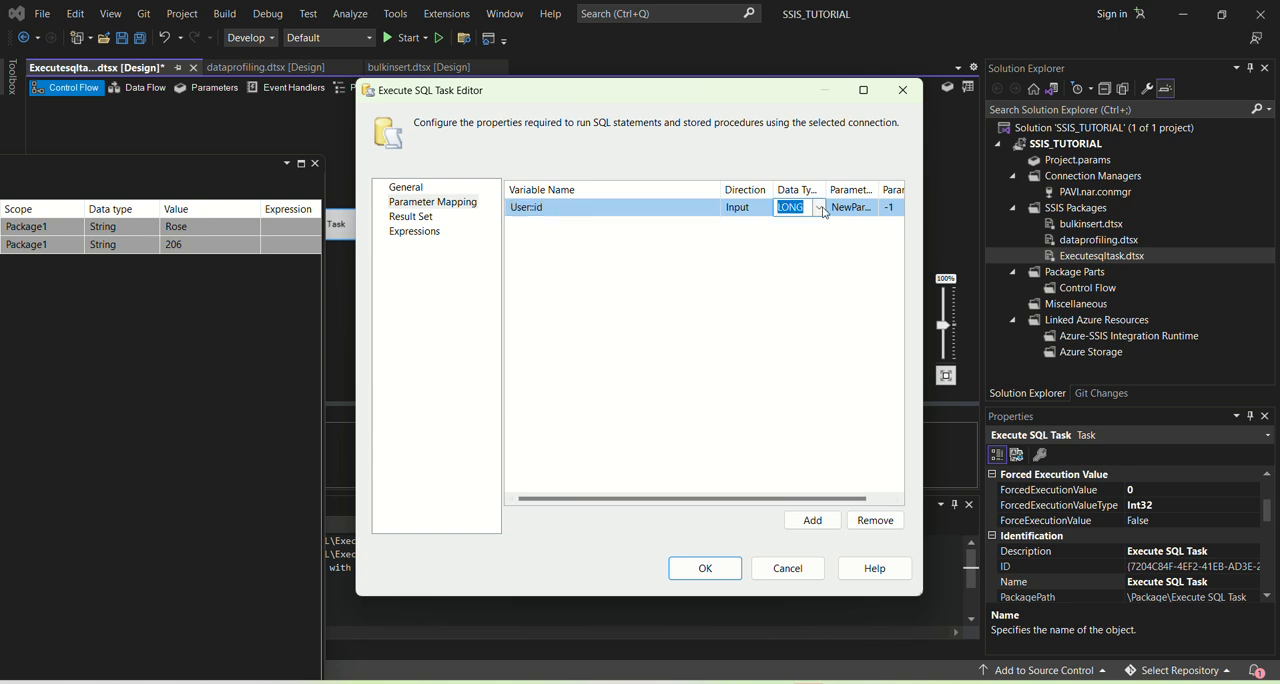
pyautogui.click(820, 208)
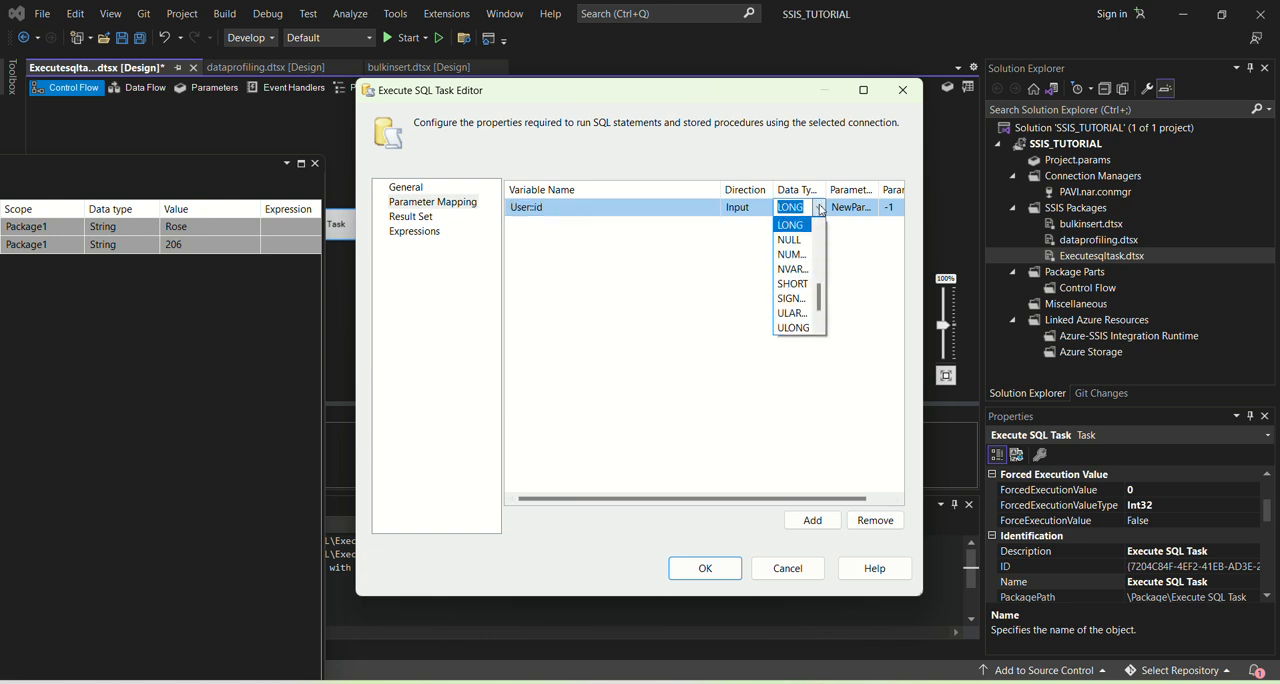
pyautogui.click(803, 270)
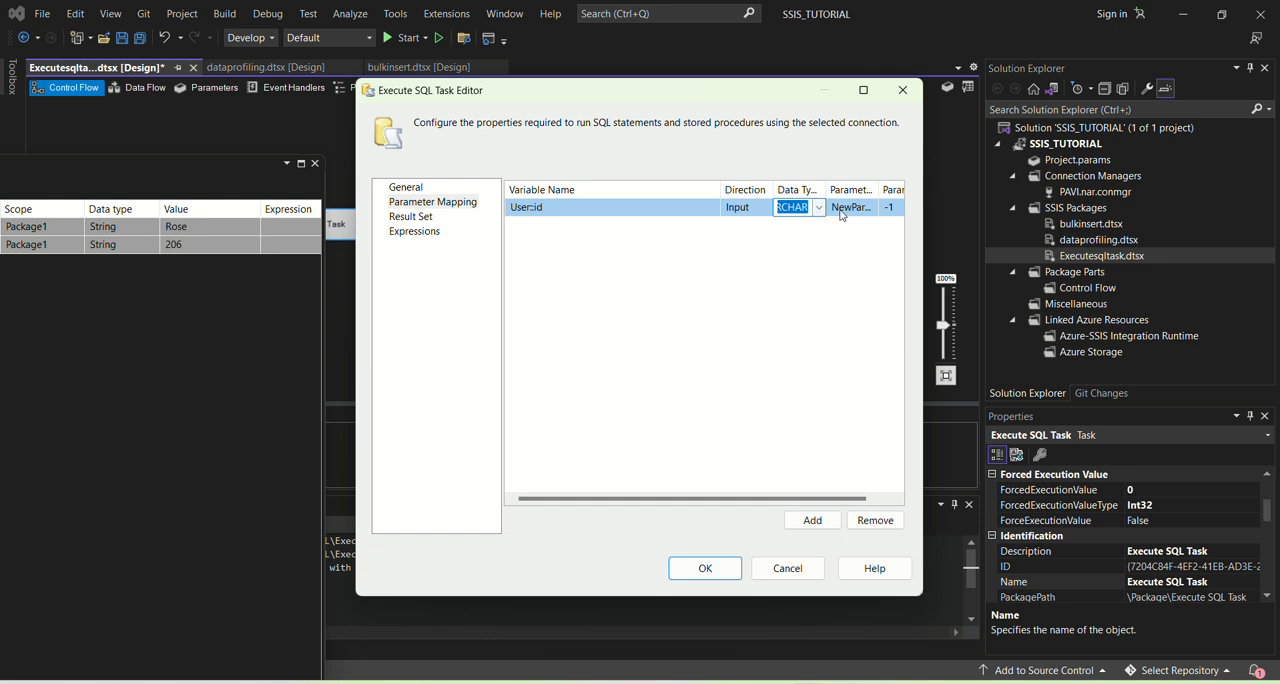
pyautogui.moveTo(754, 498); pyautogui.dragTo(777, 502)
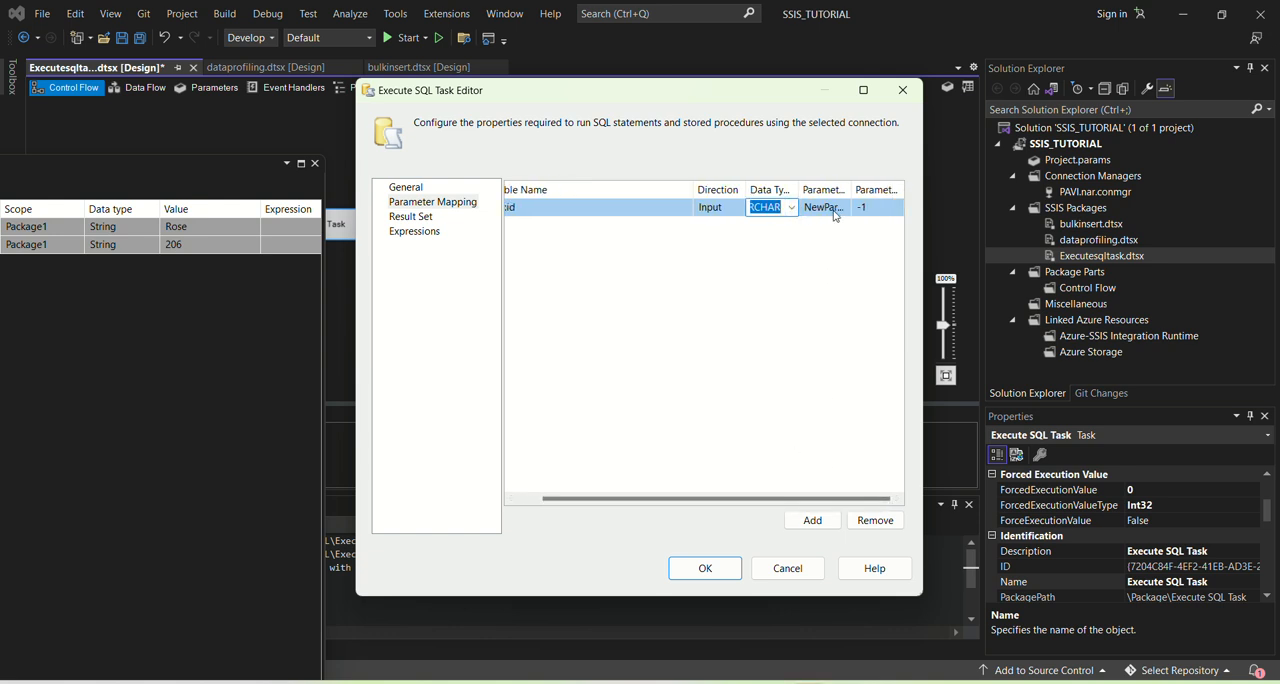
pyautogui.click(830, 208)
pyautogui.doubleClick(821, 206)
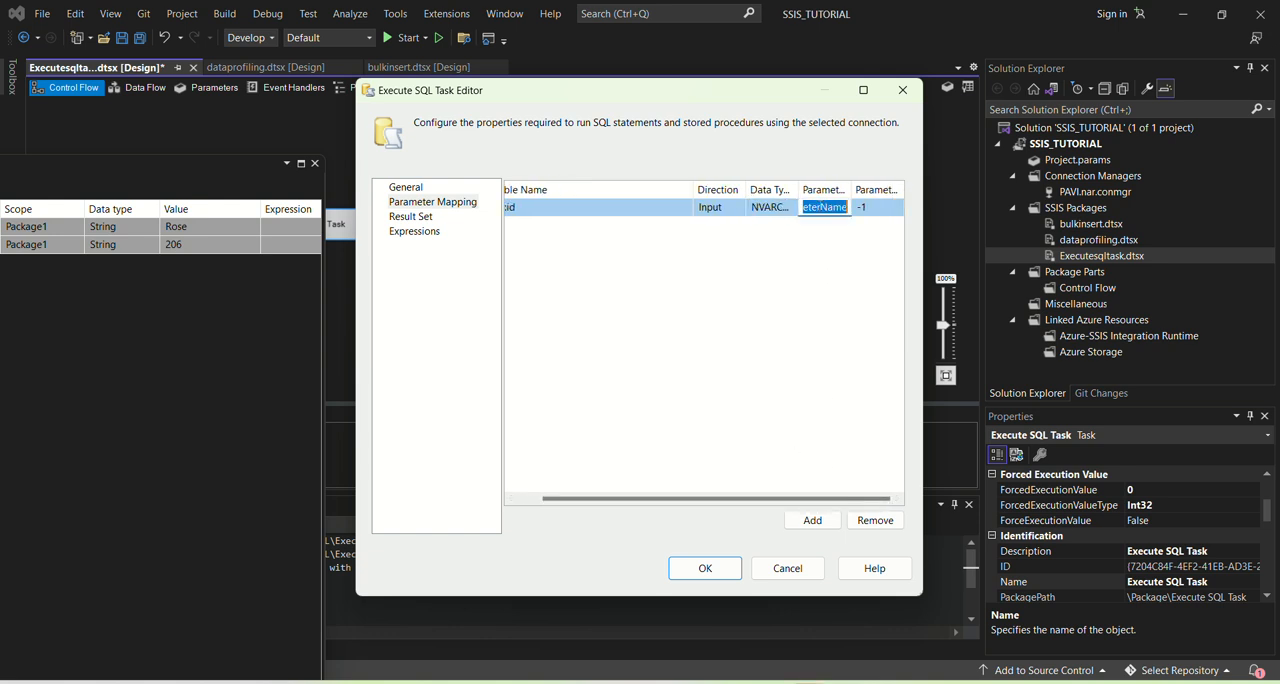
pyautogui.write('0')
pyautogui.moveTo(612, 498); pyautogui.dragTo(586, 497)
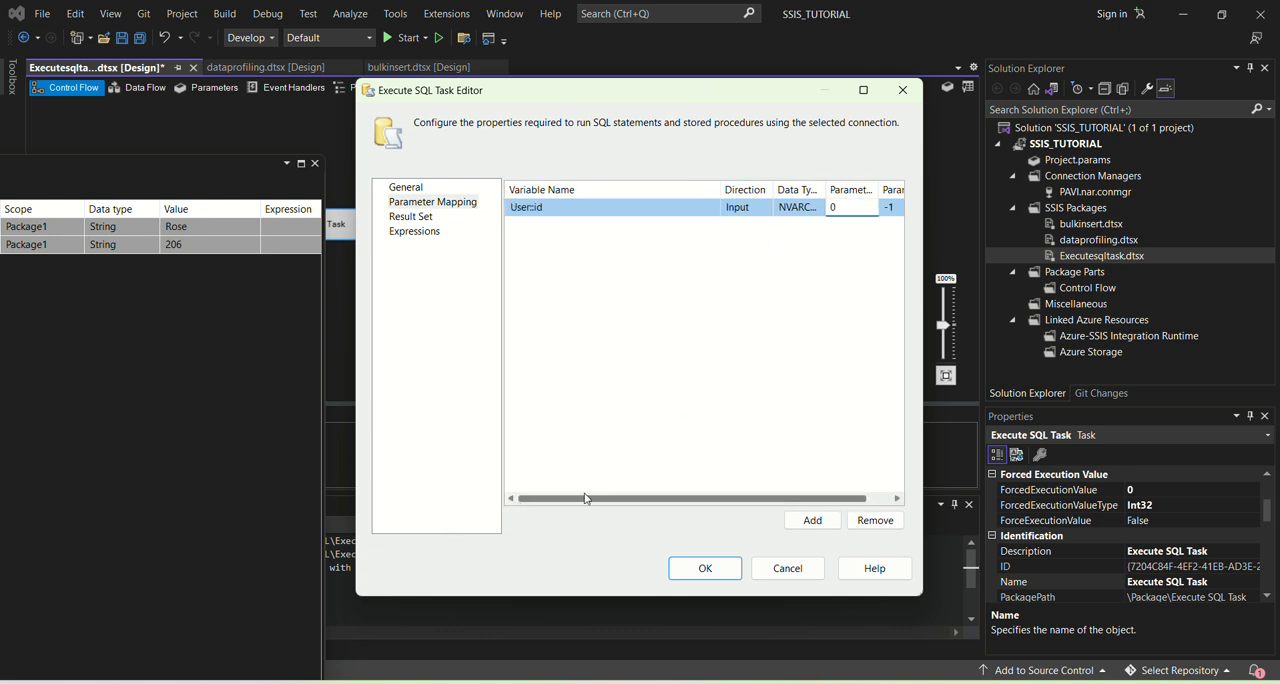
# Step: Add a second parameter mapping for User::name with data type NVARCHAR and parameter name 1
pyautogui.click(814, 523)
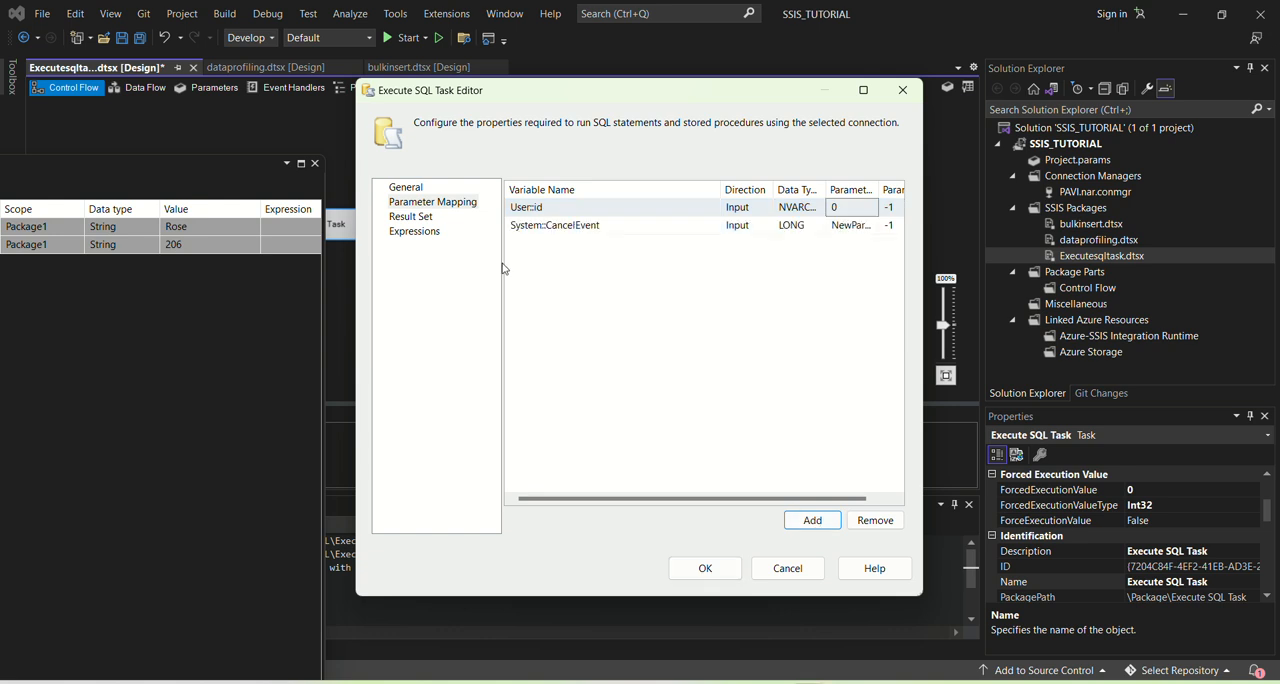
pyautogui.click(586, 228)
pyautogui.click(714, 224)
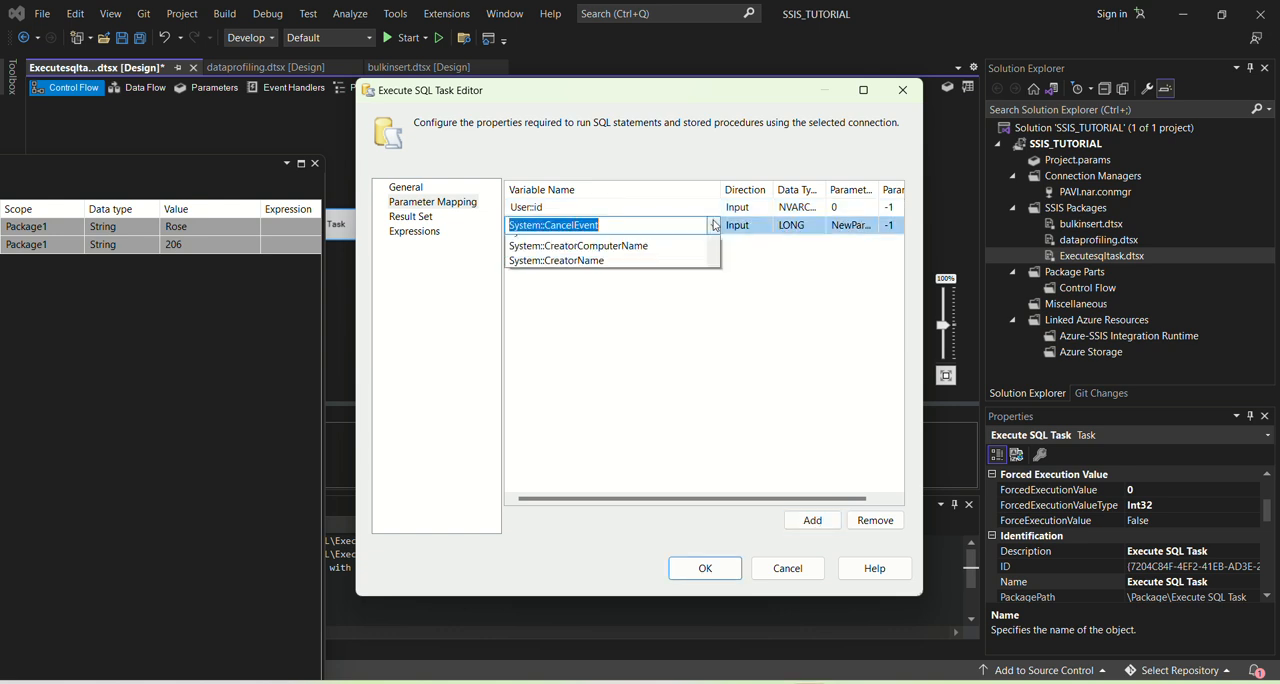
pyautogui.scroll(-5, 560, 300)
pyautogui.click(552, 346)
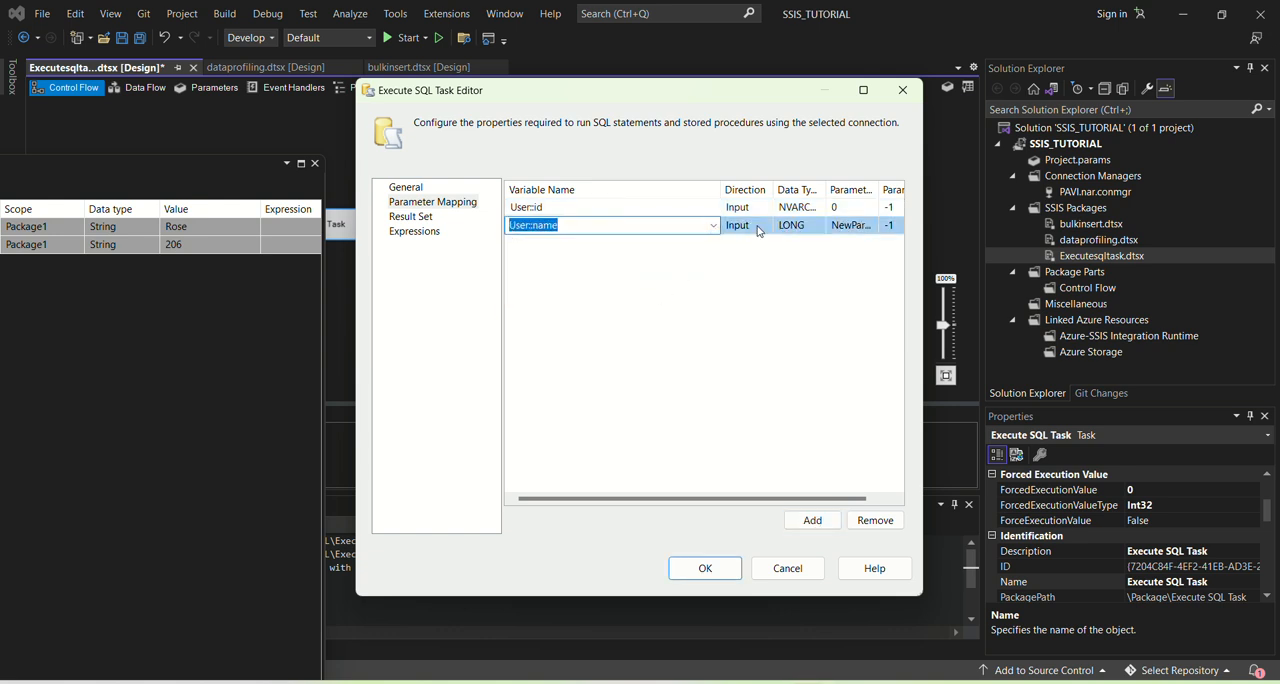
pyautogui.click(820, 226)
pyautogui.click(820, 226)
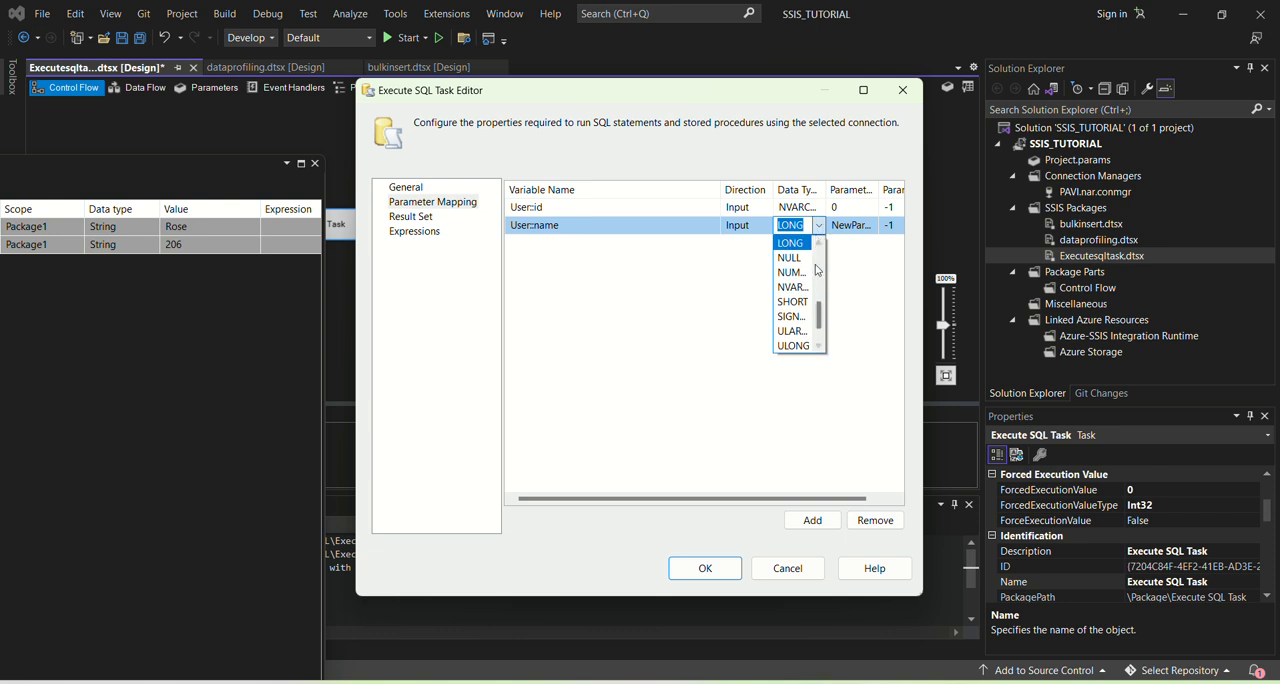
pyautogui.click(804, 288)
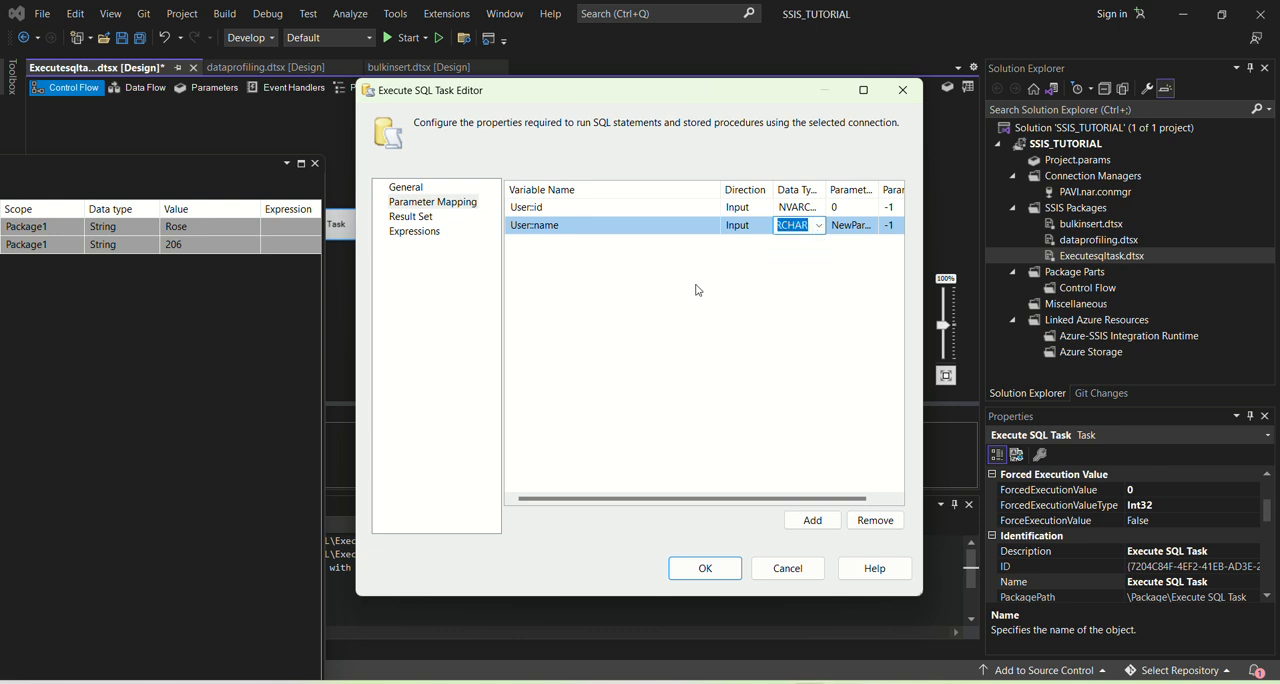
pyautogui.click(843, 226)
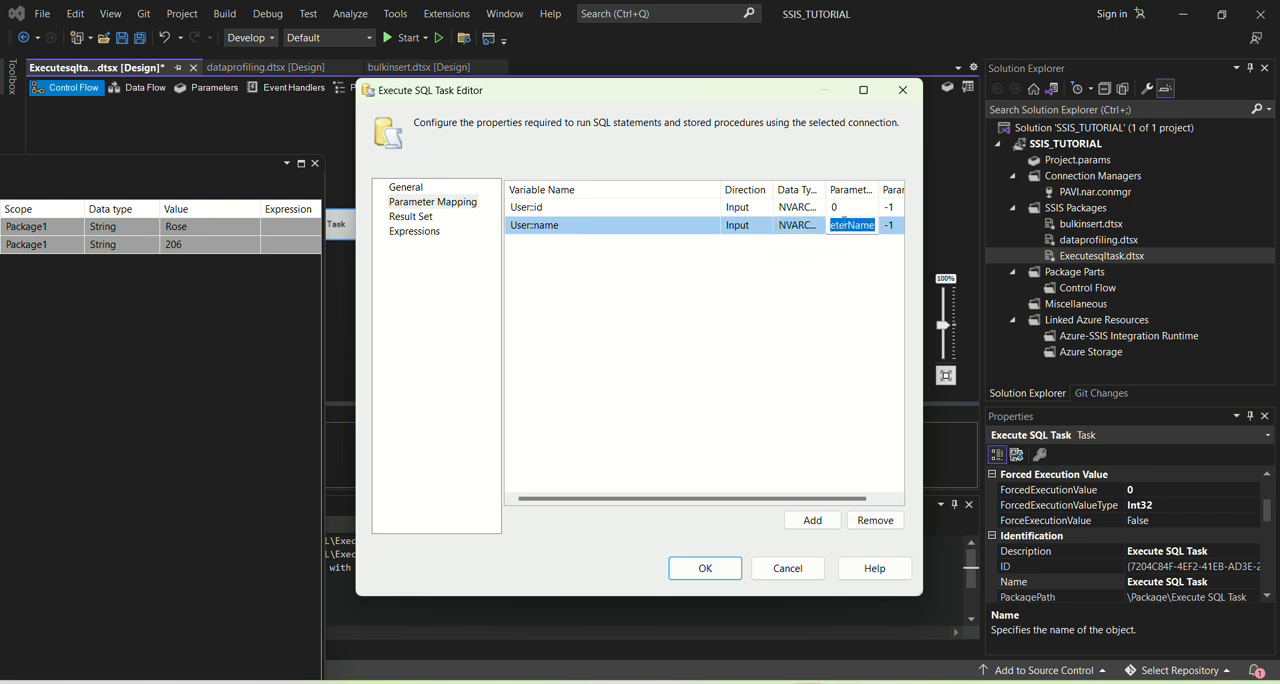
pyautogui.write('1')
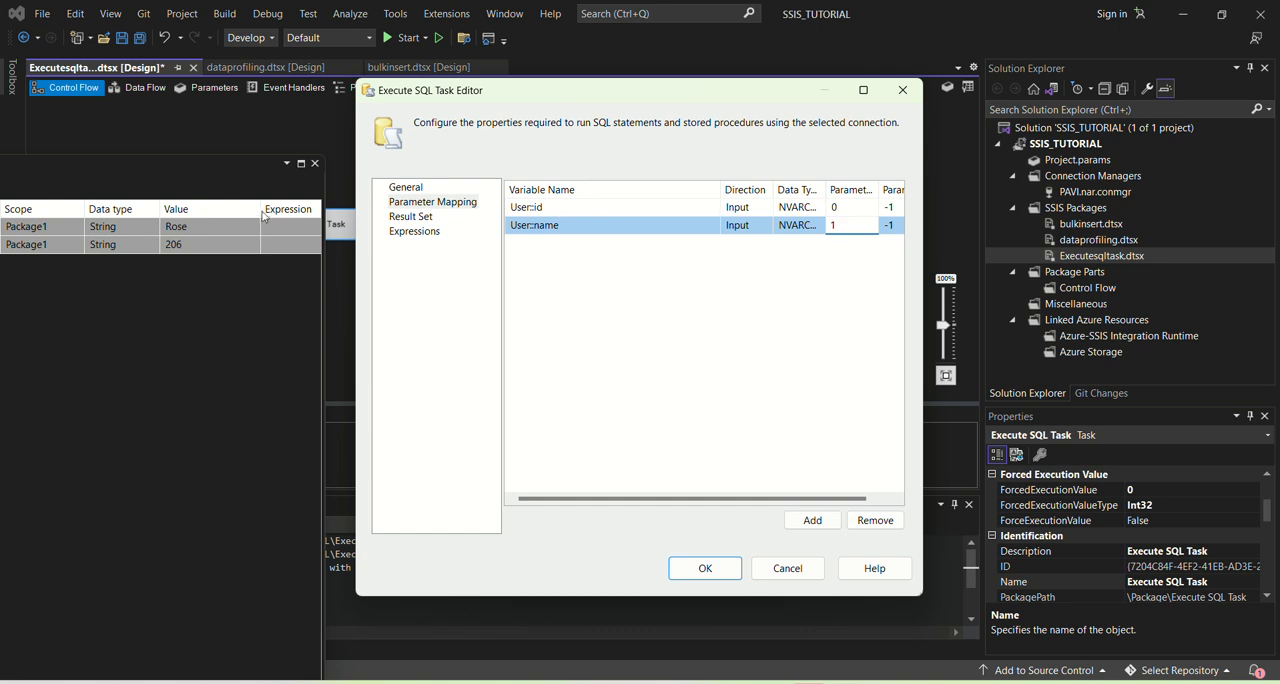
# Step: Review the insert statement's ? placeholders against the parameter mappings and accept the Execute SQL Task settings
pyautogui.click(405, 187)
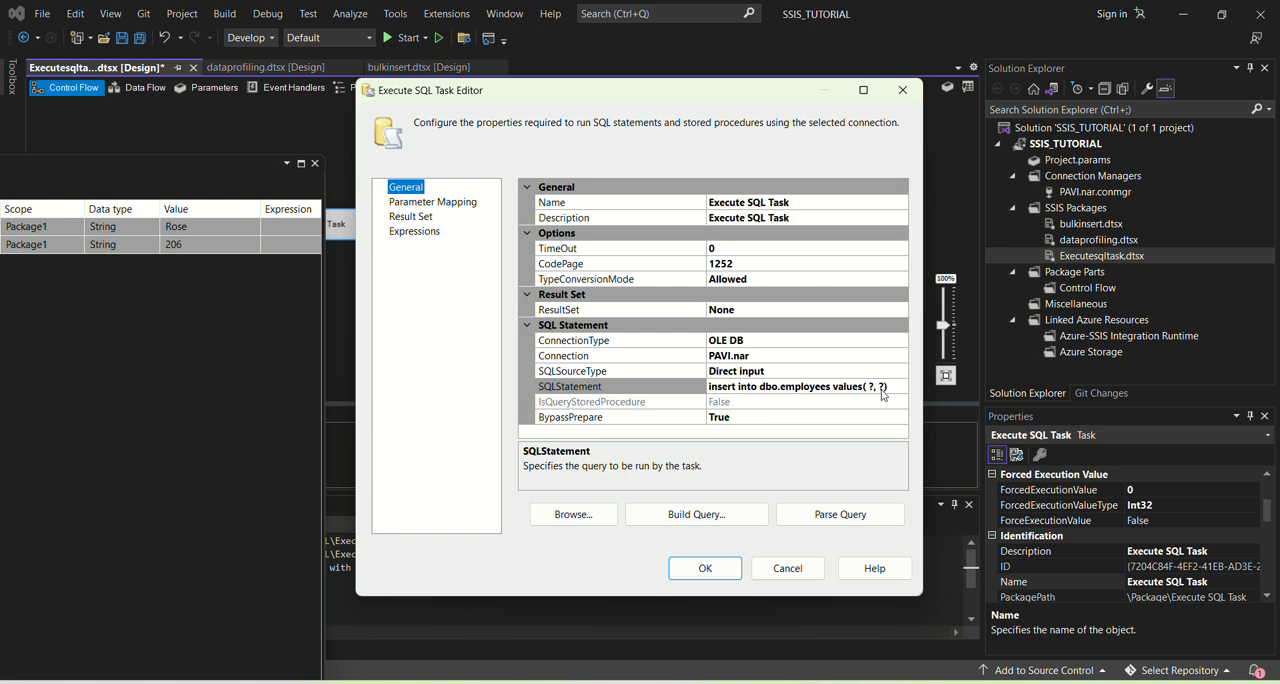
pyautogui.click(450, 202)
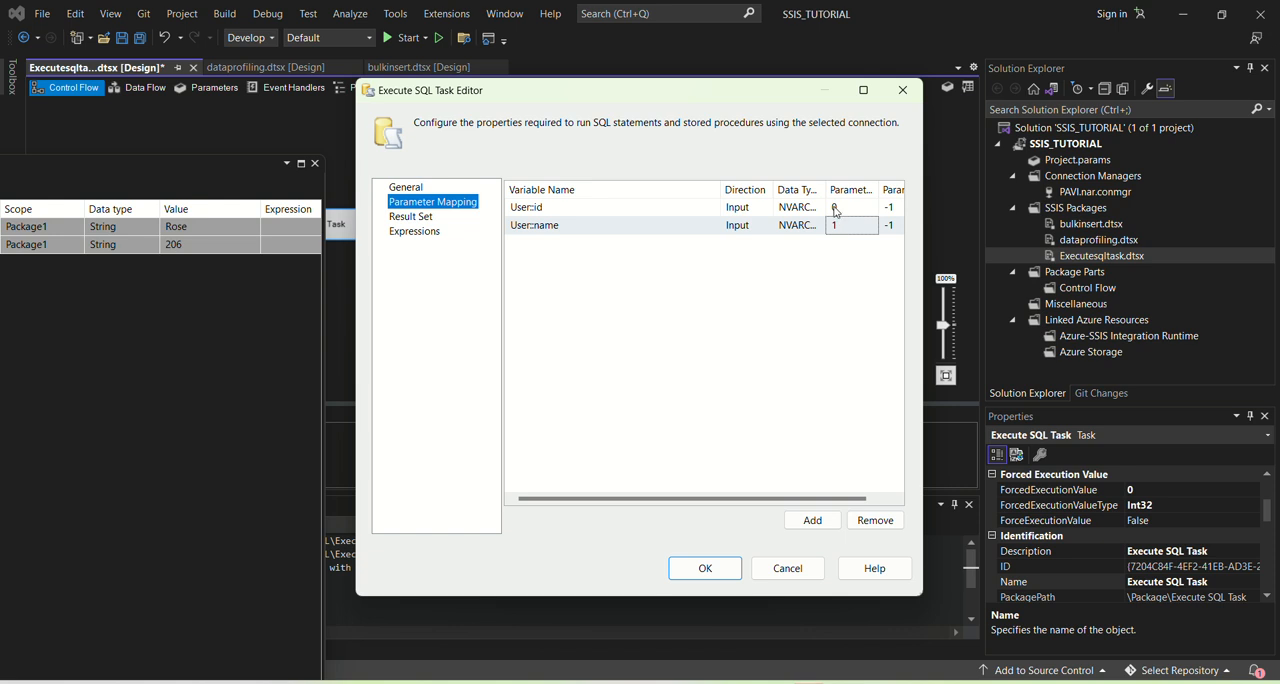
pyautogui.click(705, 568)
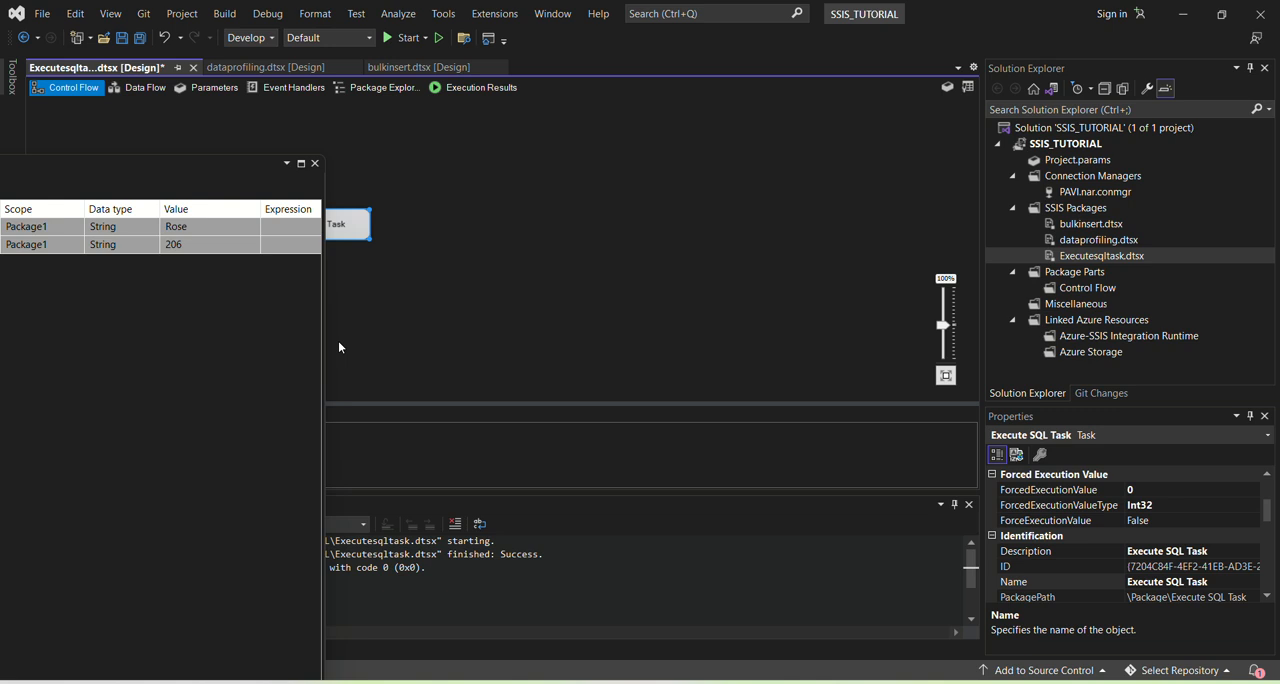
# Step: Close the floating Variables window and save the Executesqltask.dtsx package
pyautogui.click(507, 214)
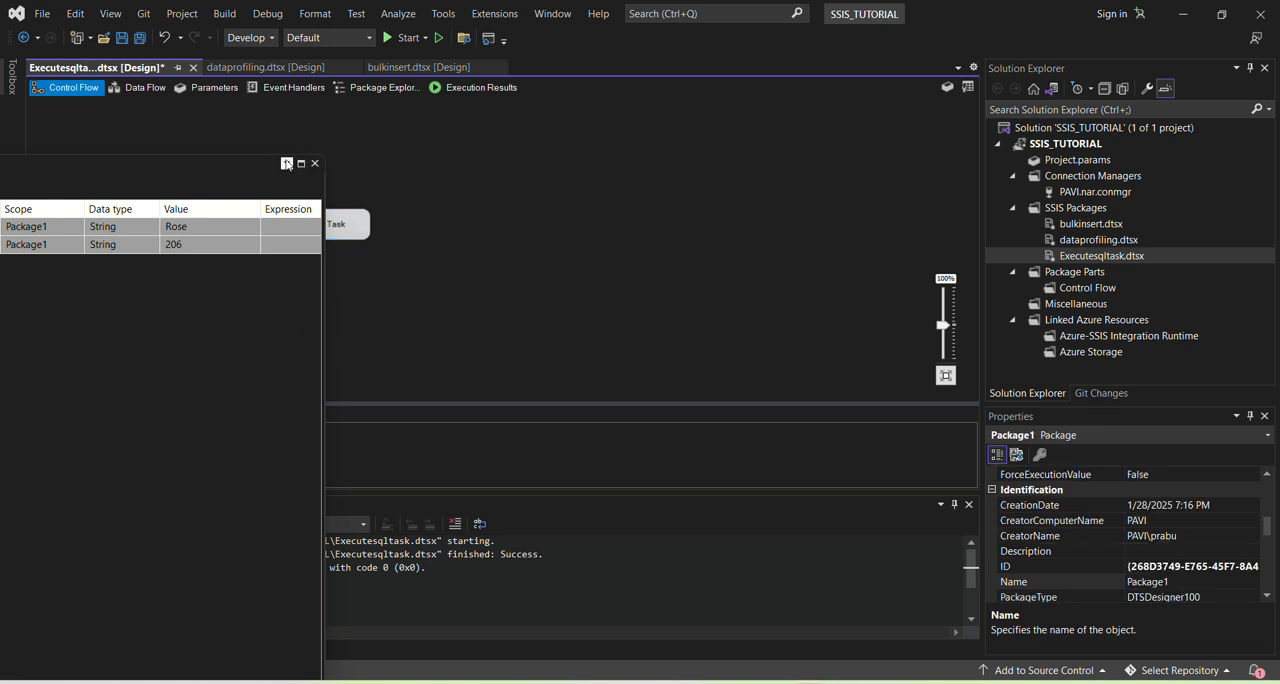
pyautogui.click(315, 164)
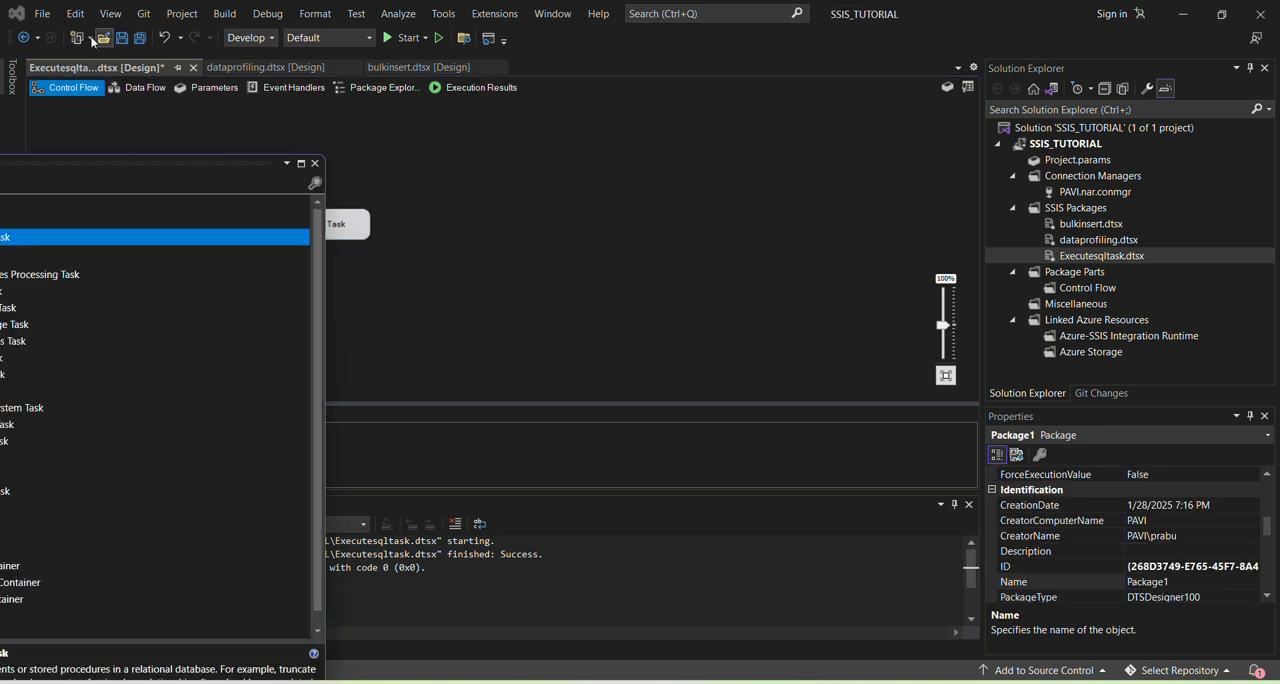
pyautogui.click(371, 165)
pyautogui.hotkey('ctrl', 's')
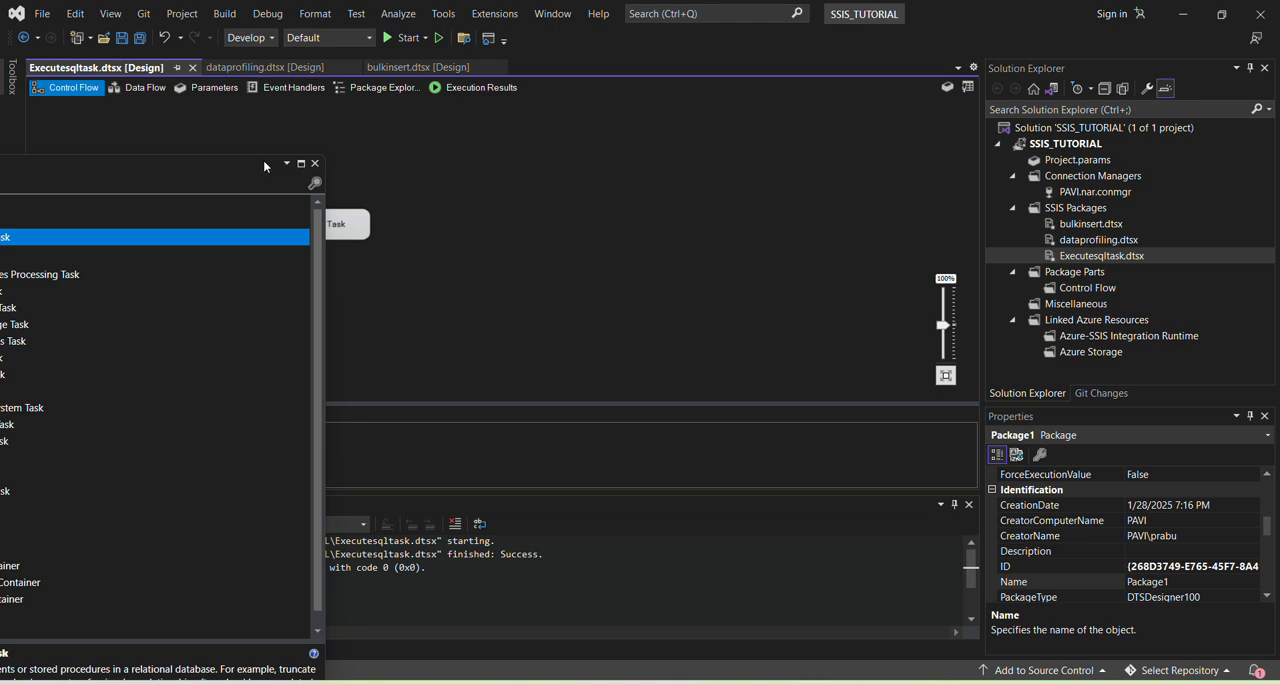
# Step: Move the SSIS Toolbox aside, narrow it to uncover the Execute SQL Task, and run the package
pyautogui.moveTo(88, 169); pyautogui.dragTo(2, 186)
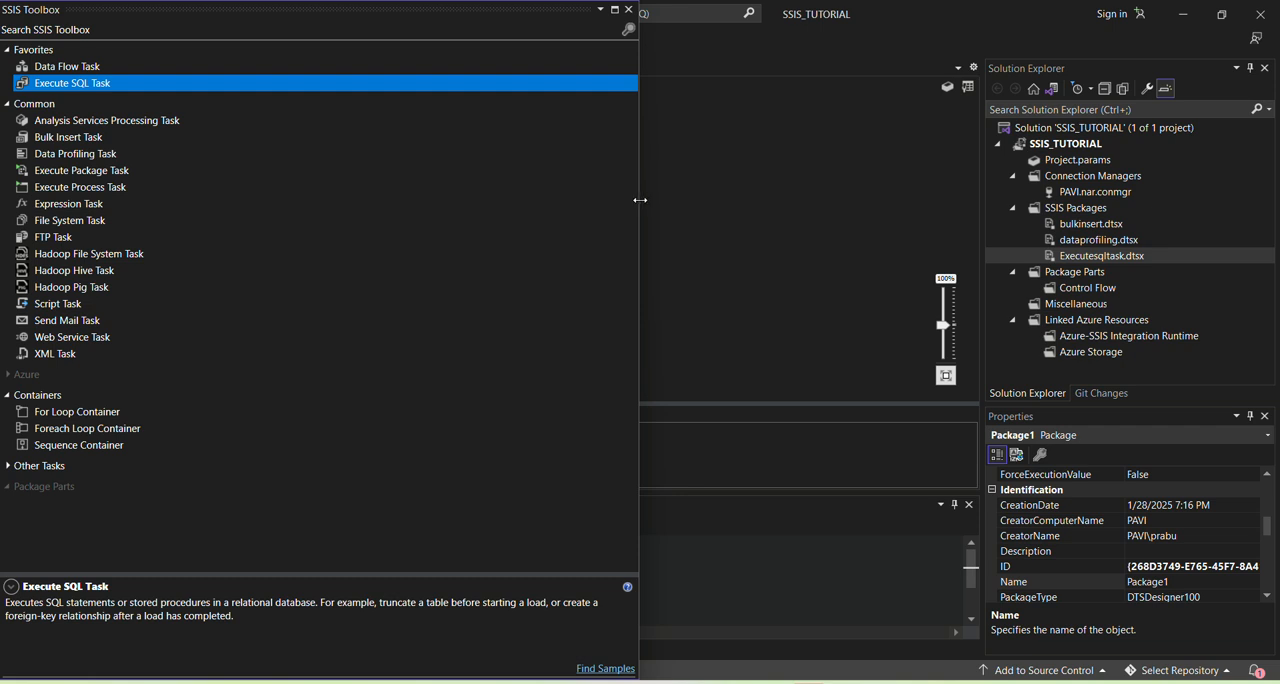
pyautogui.moveTo(639, 200); pyautogui.dragTo(100, 250)
pyautogui.click(631, 252)
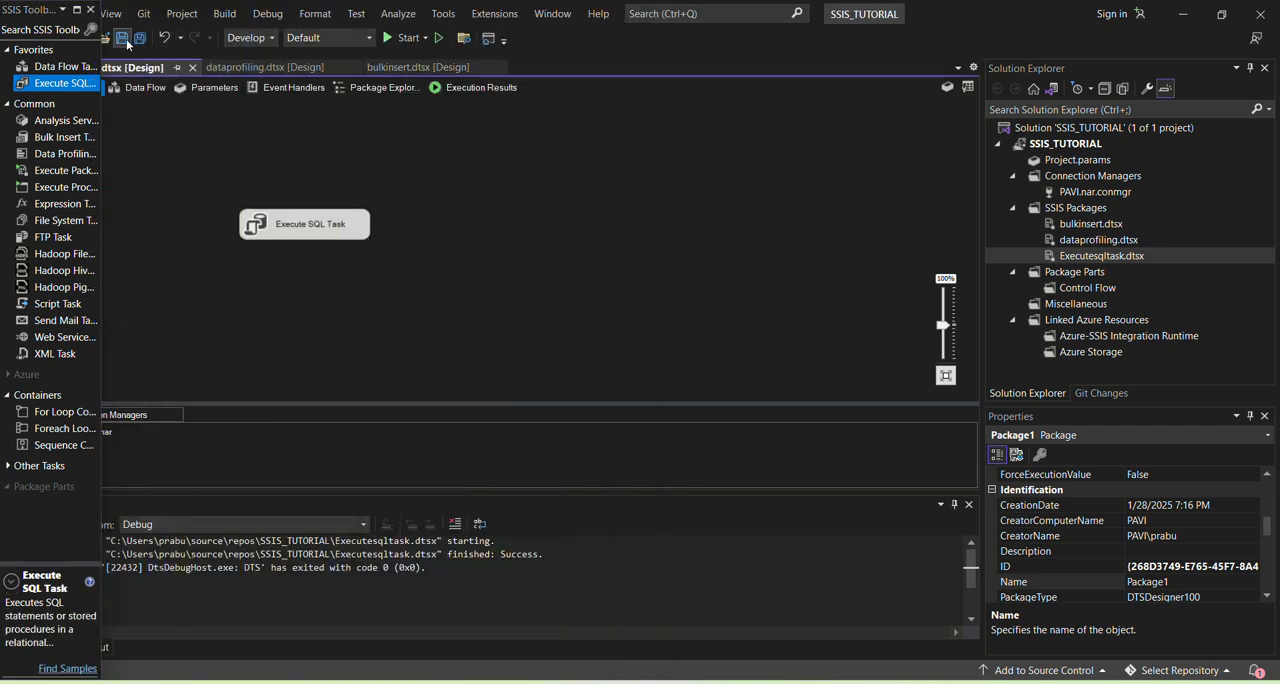
pyautogui.click(390, 41)
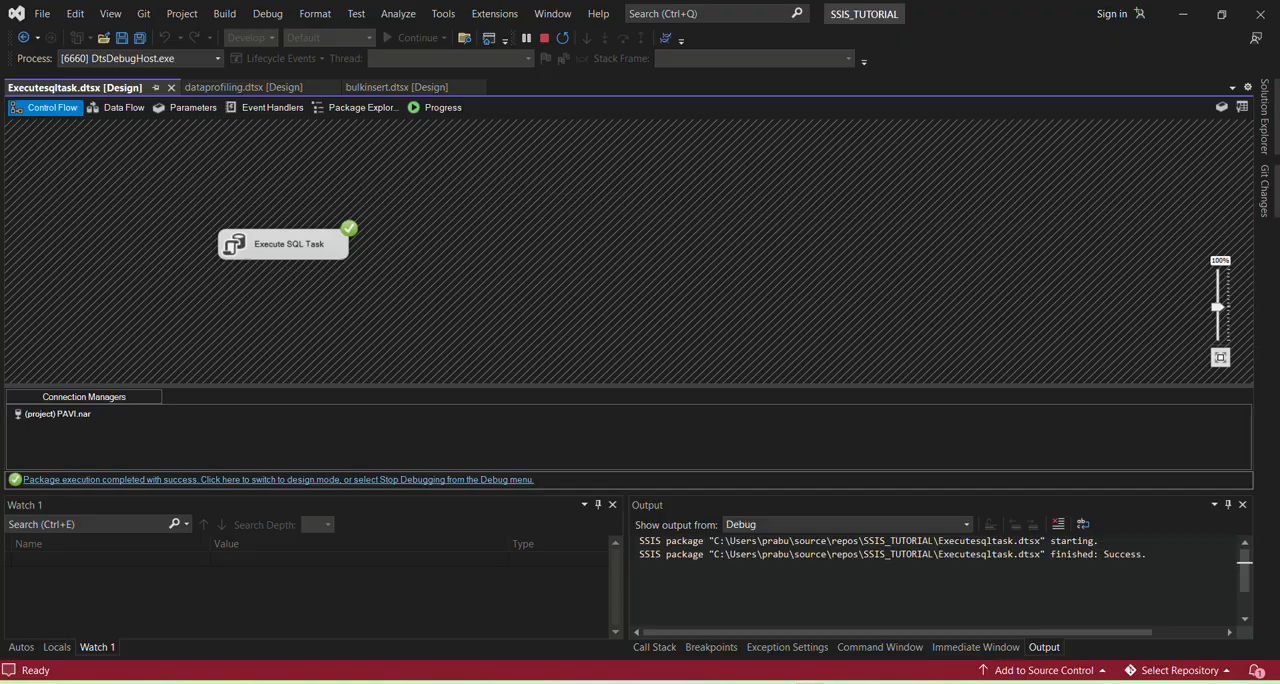
# Step: Switch to SQL Server Management Studio, rerun select * from dbo.employees to check for the row with id 206, and return to Visual Studio
pyautogui.hotkey('alt', 'Tab')
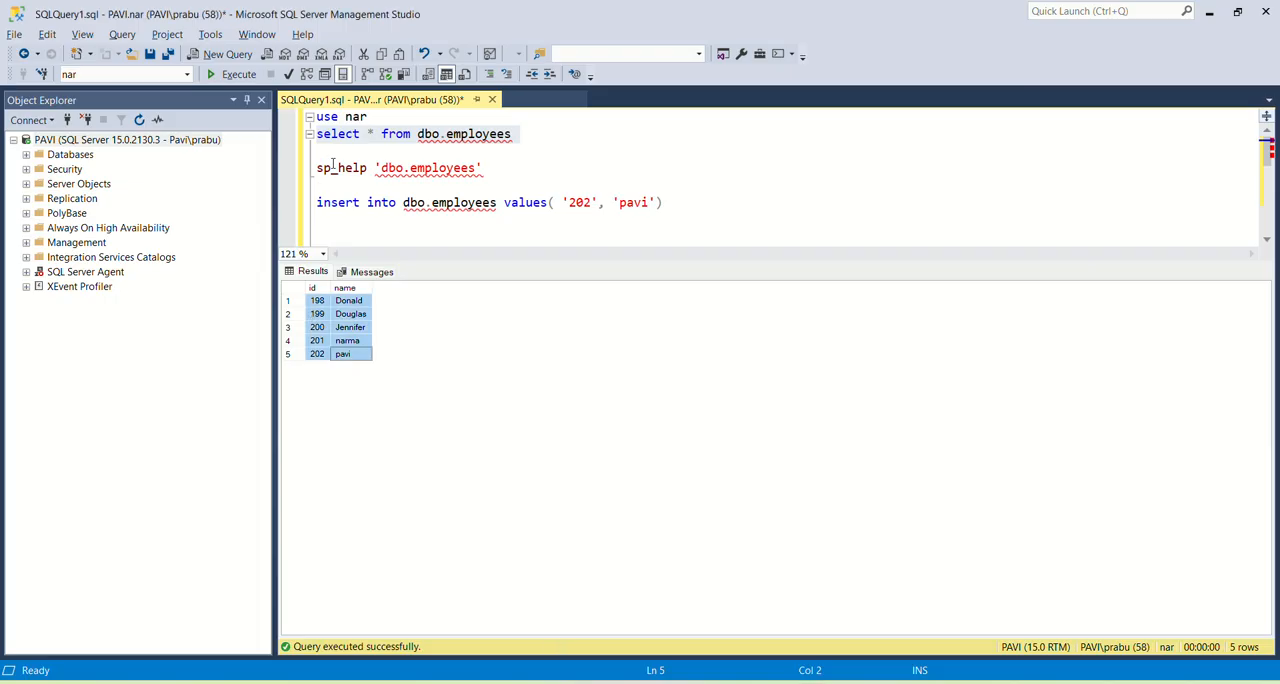
pyautogui.click(356, 354)
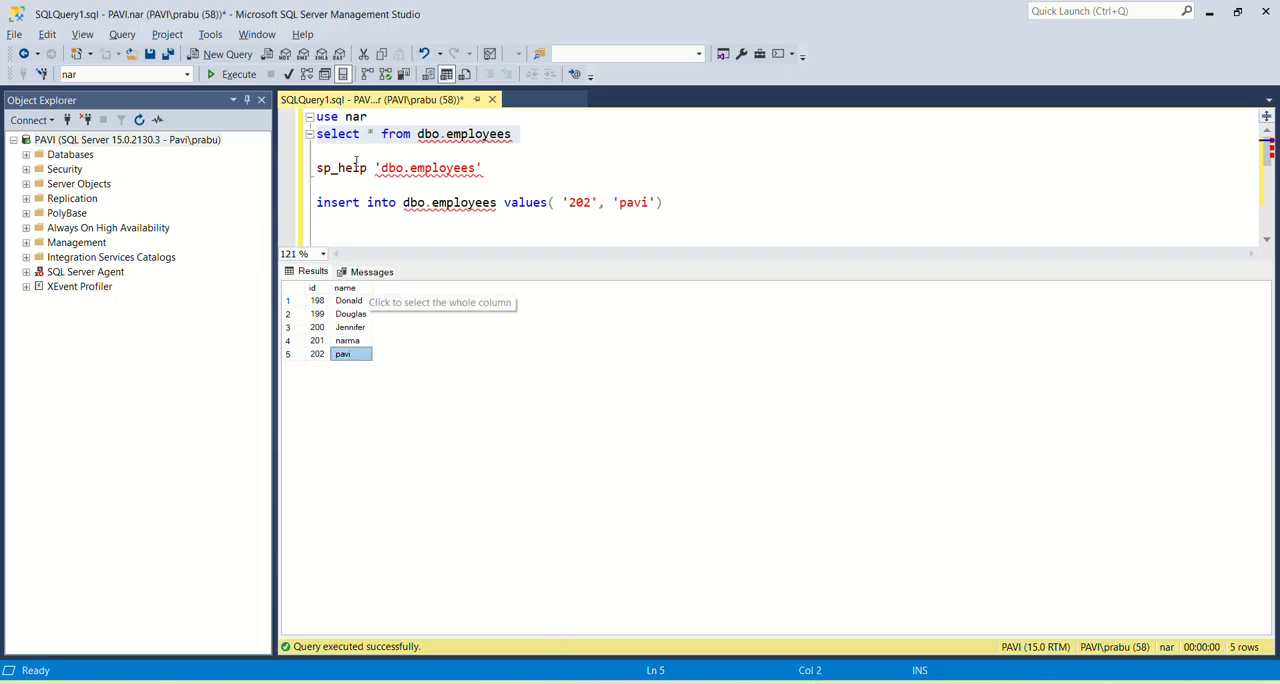
pyautogui.moveTo(338, 152); pyautogui.dragTo(291, 133)
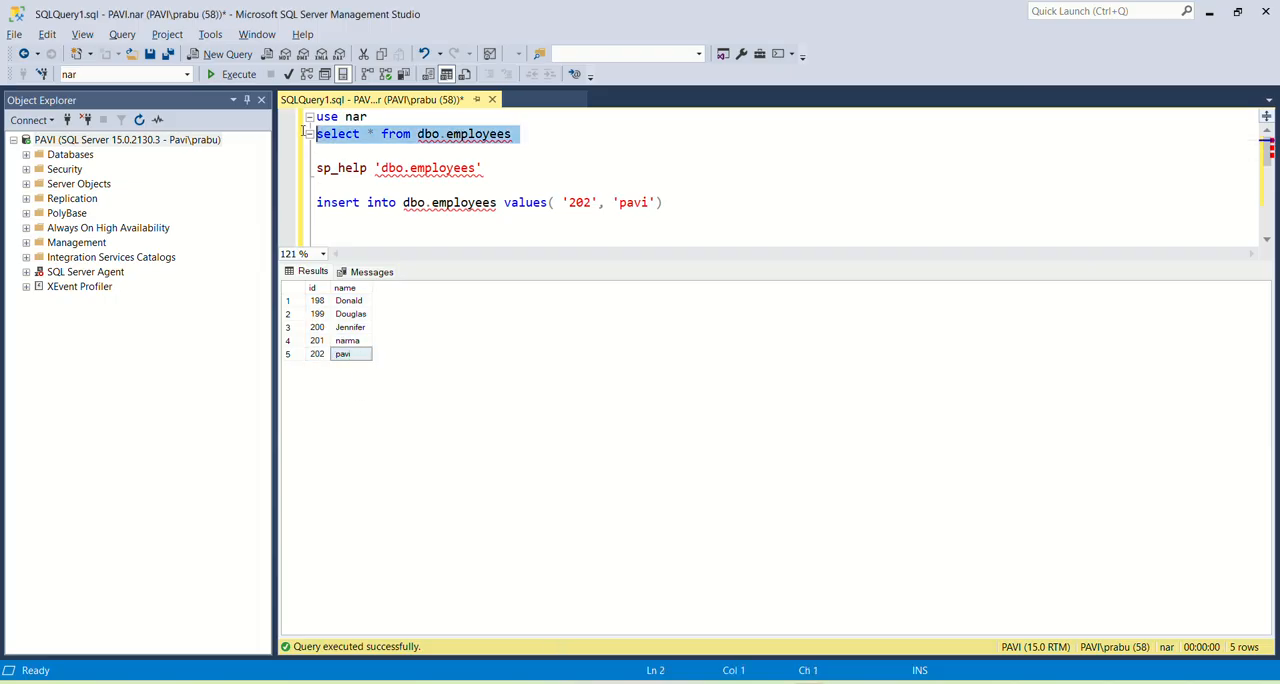
pyautogui.click(222, 76)
pyautogui.click(317, 368)
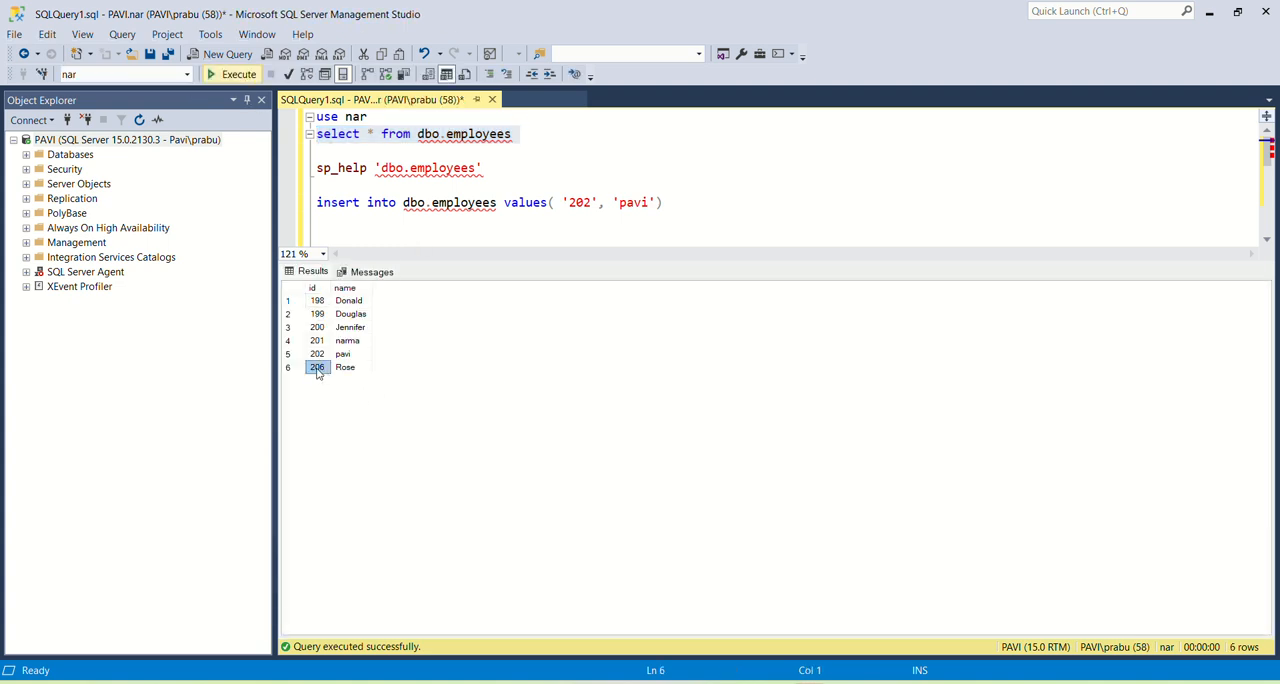
pyautogui.moveTo(317, 368); pyautogui.dragTo(371, 367)
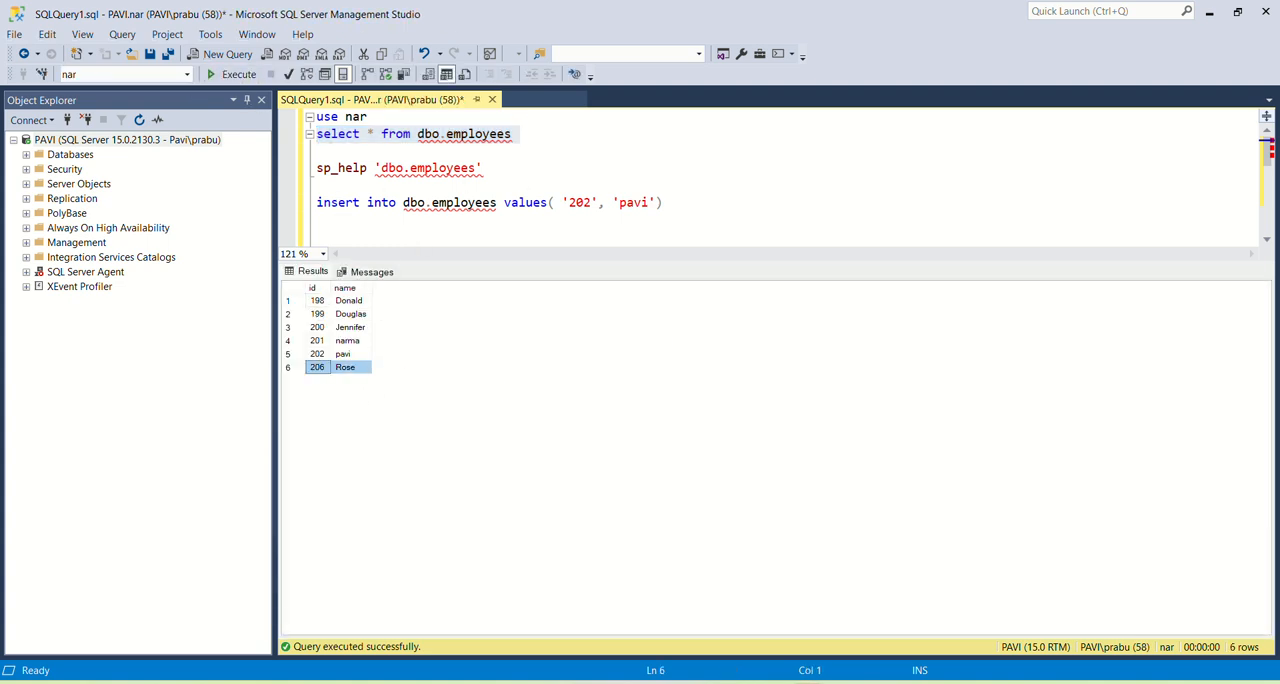
pyautogui.moveTo(845, 682)
pyautogui.click(816, 626)
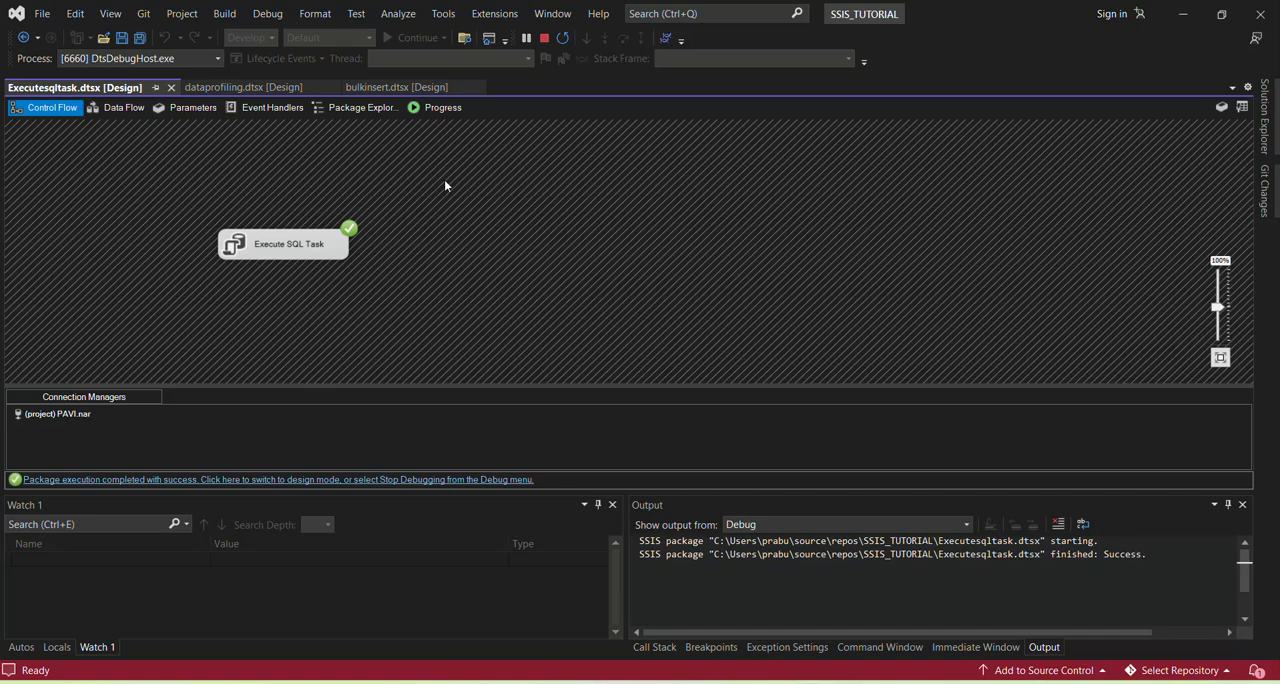